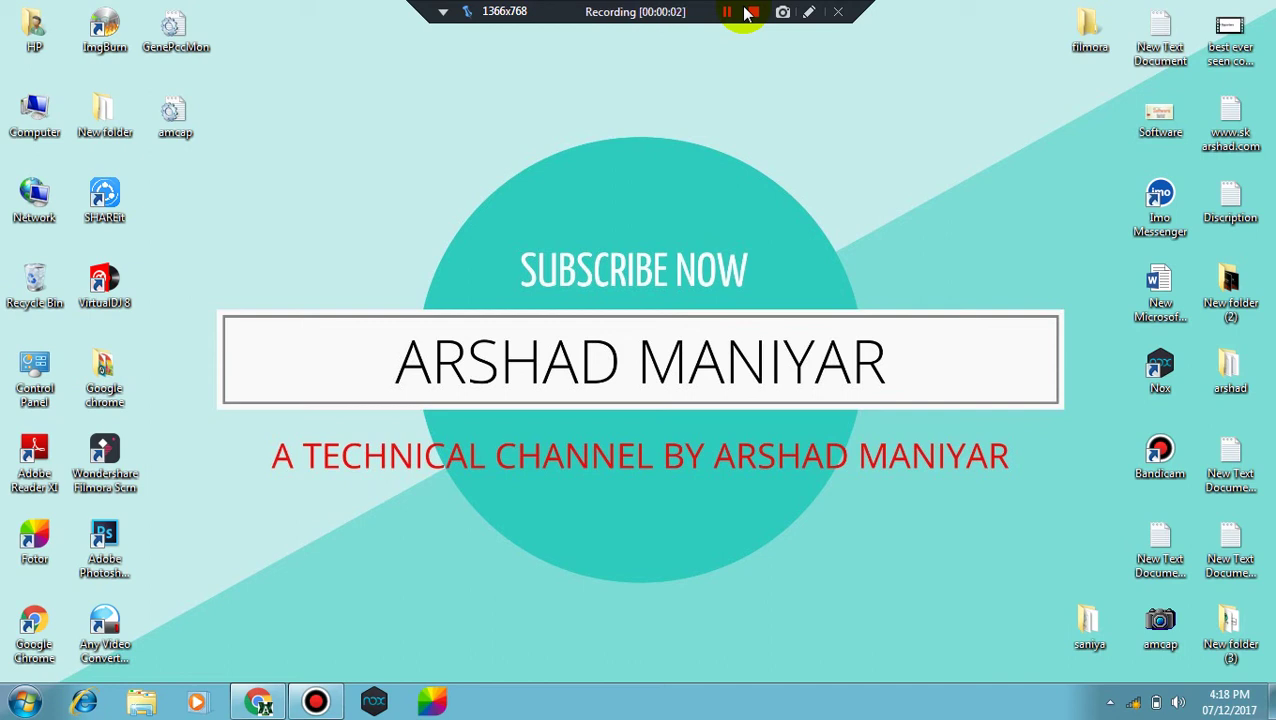
# Refresh the Windows desktop repeatedly from its right-click menu.
pyautogui.rightClick(736, 178)
pyautogui.click(770, 236)
pyautogui.rightClick(768, 233)
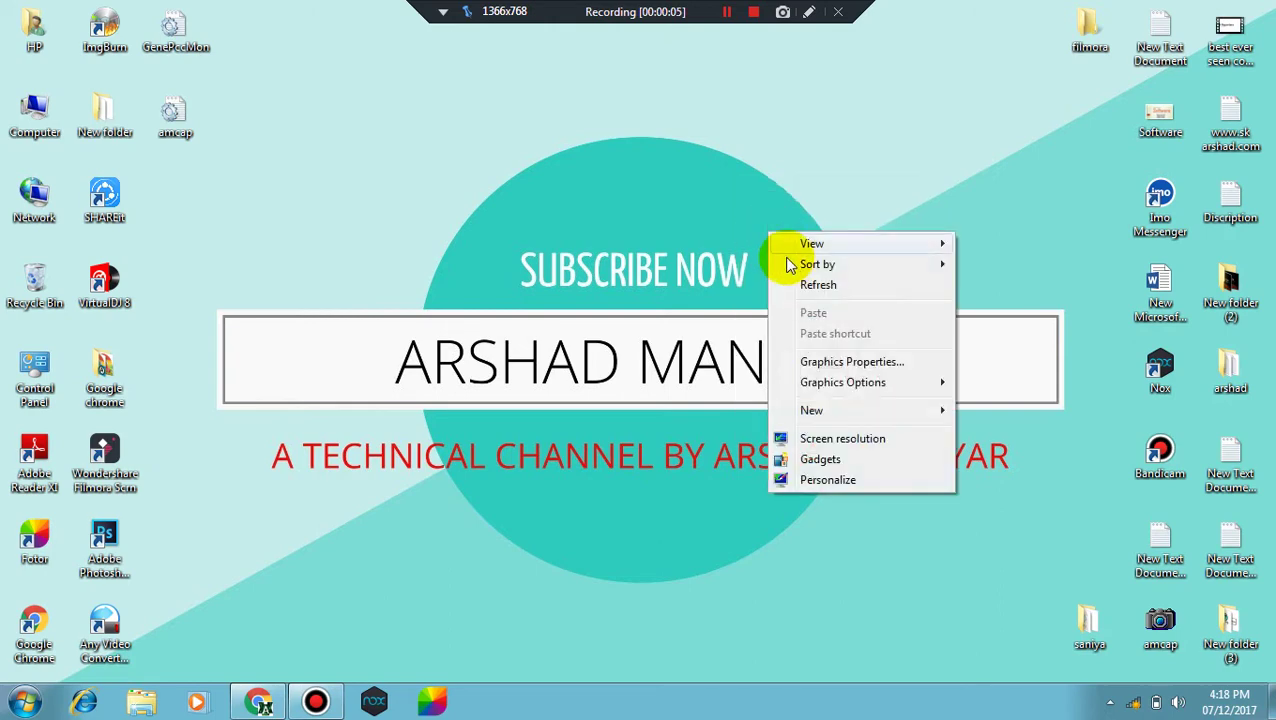
pyautogui.click(797, 288)
pyautogui.rightClick(794, 284)
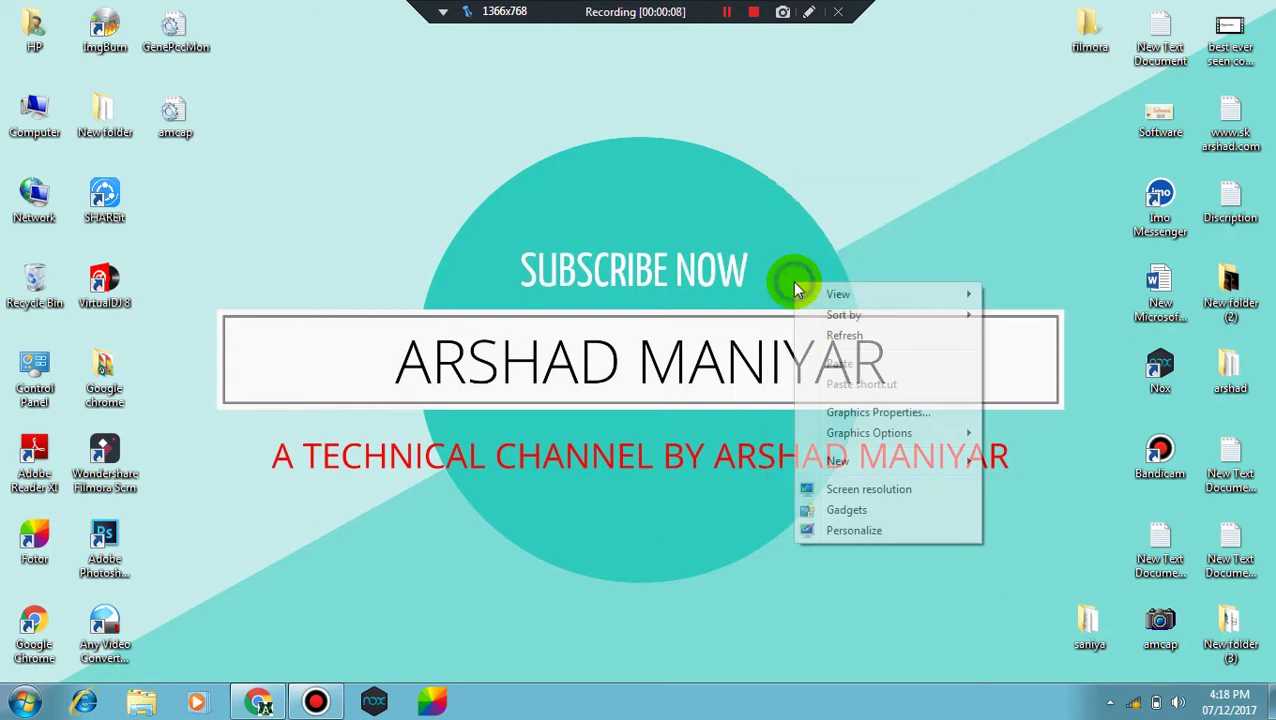
pyautogui.click(826, 338)
pyautogui.rightClick(843, 99)
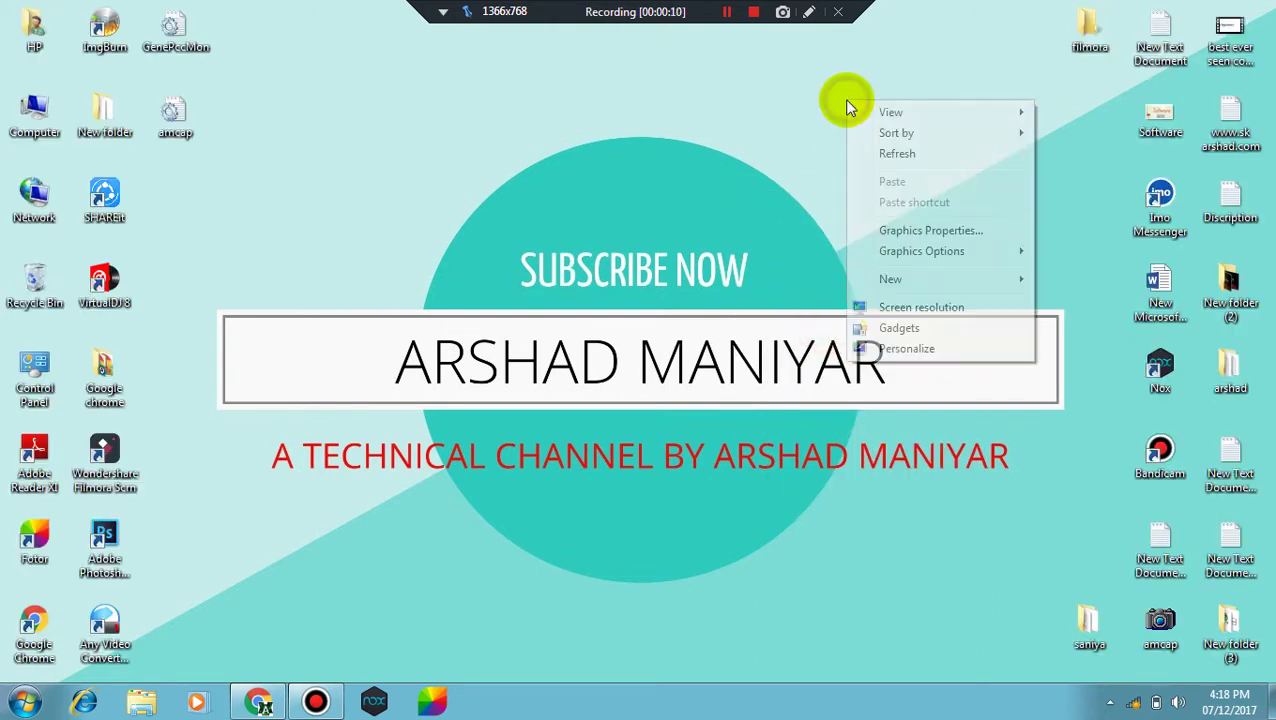
pyautogui.click(874, 155)
pyautogui.rightClick(872, 150)
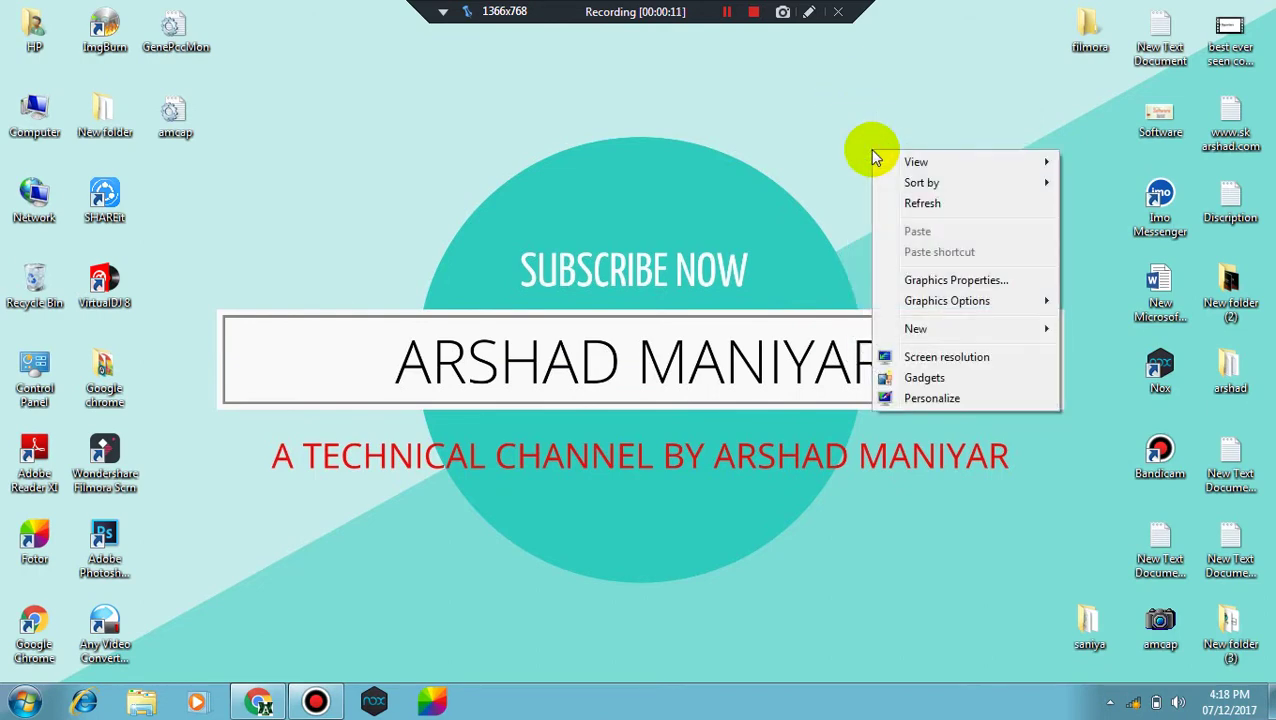
pyautogui.click(902, 205)
pyautogui.rightClick(905, 210)
pyautogui.click(931, 259)
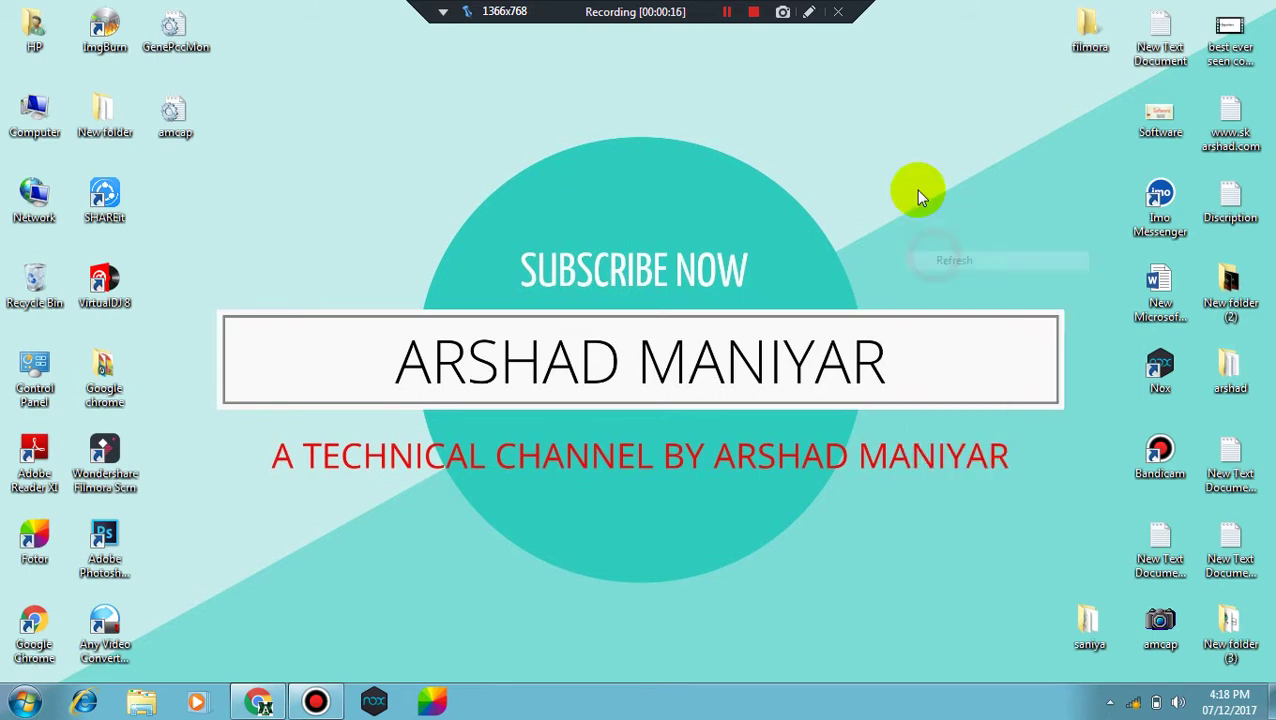
pyautogui.rightClick(895, 88)
pyautogui.click(920, 139)
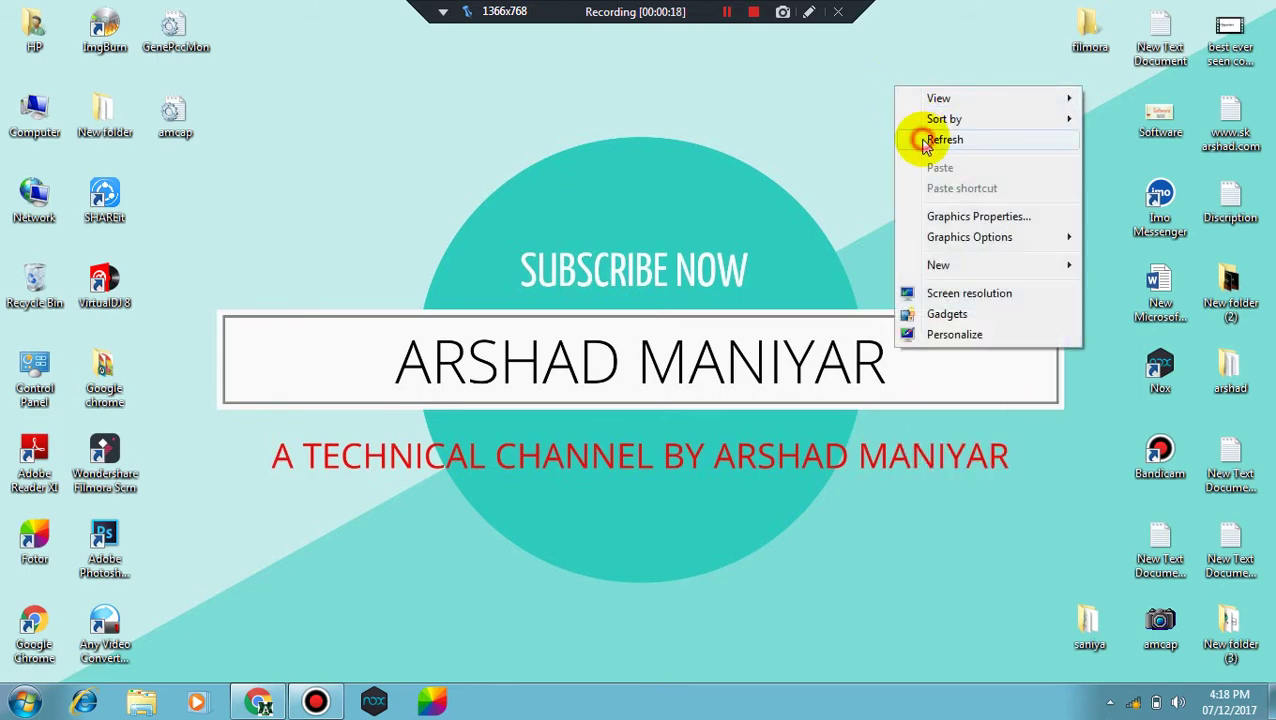
pyautogui.rightClick(920, 140)
pyautogui.click(950, 193)
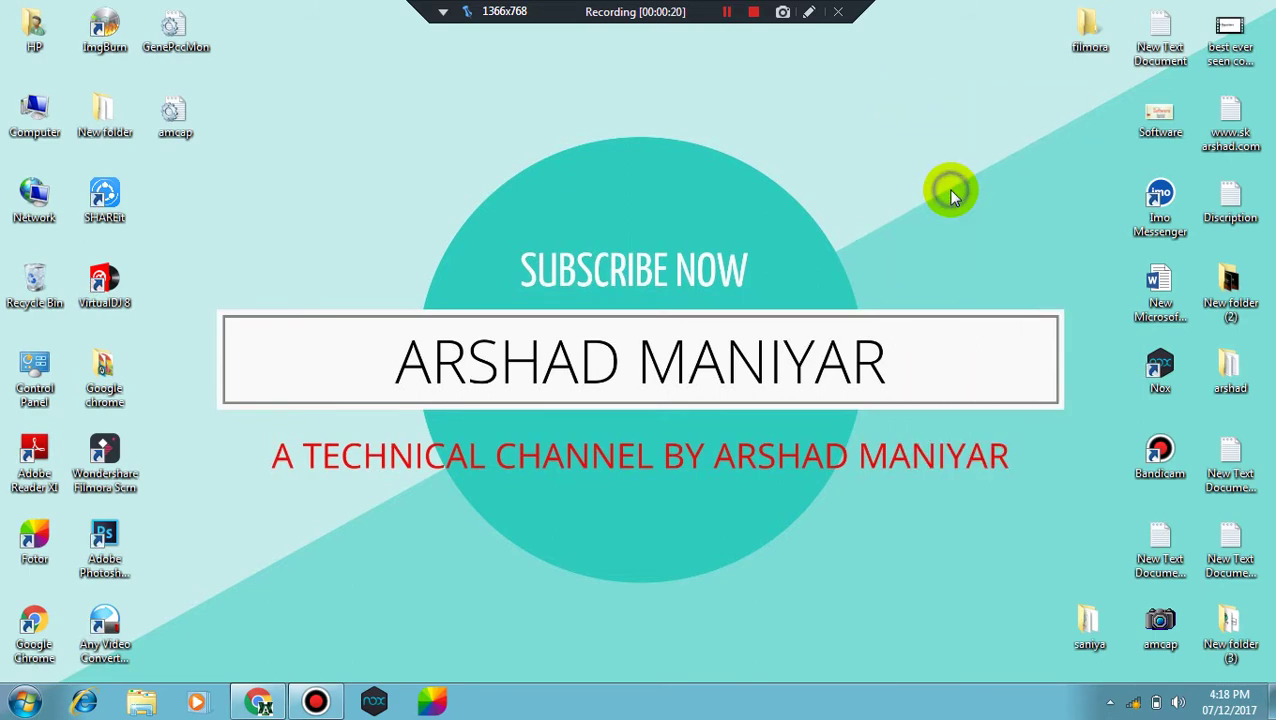
pyautogui.rightClick(950, 190)
pyautogui.click(975, 242)
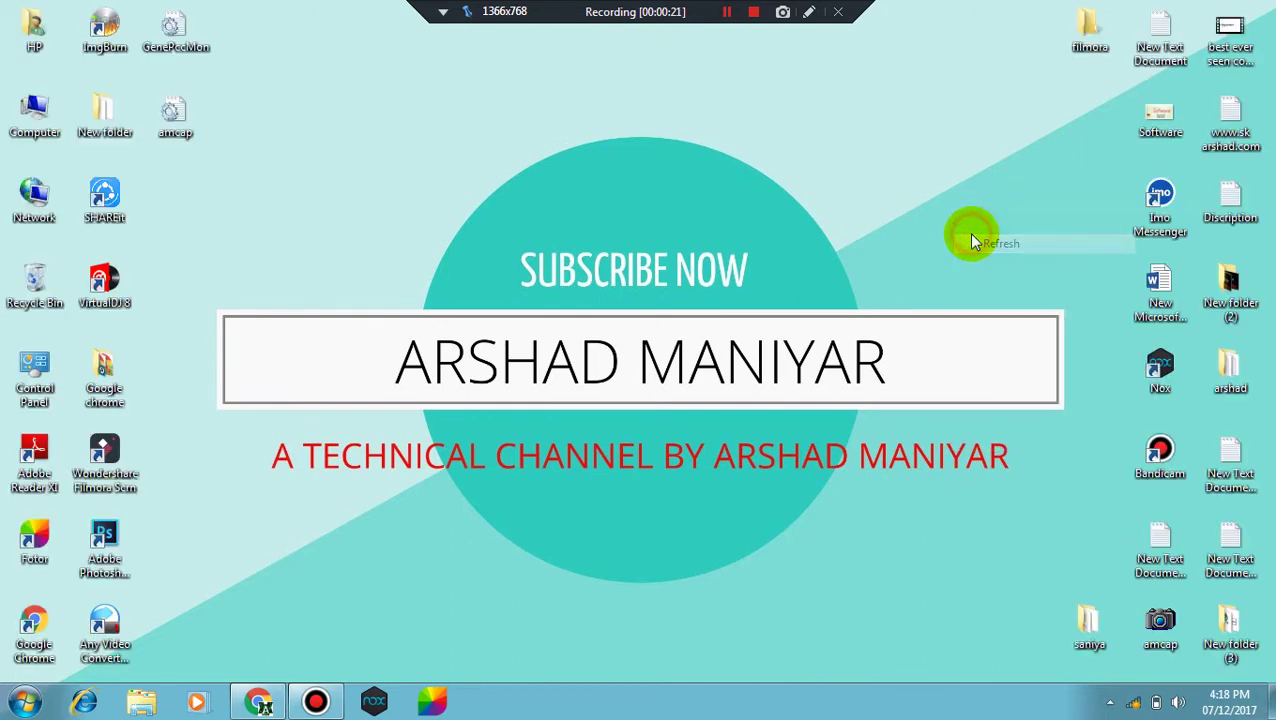
pyautogui.rightClick(935, 104)
pyautogui.click(968, 156)
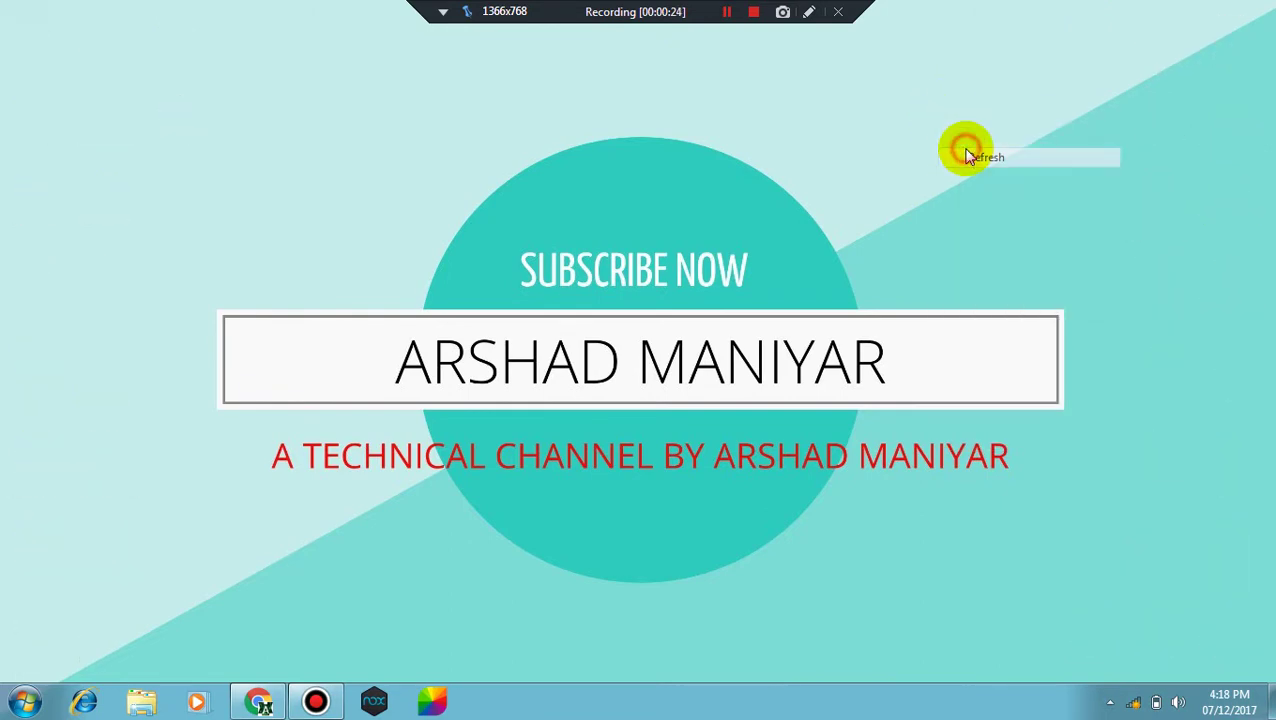
pyautogui.rightClick(966, 149)
pyautogui.click(1014, 206)
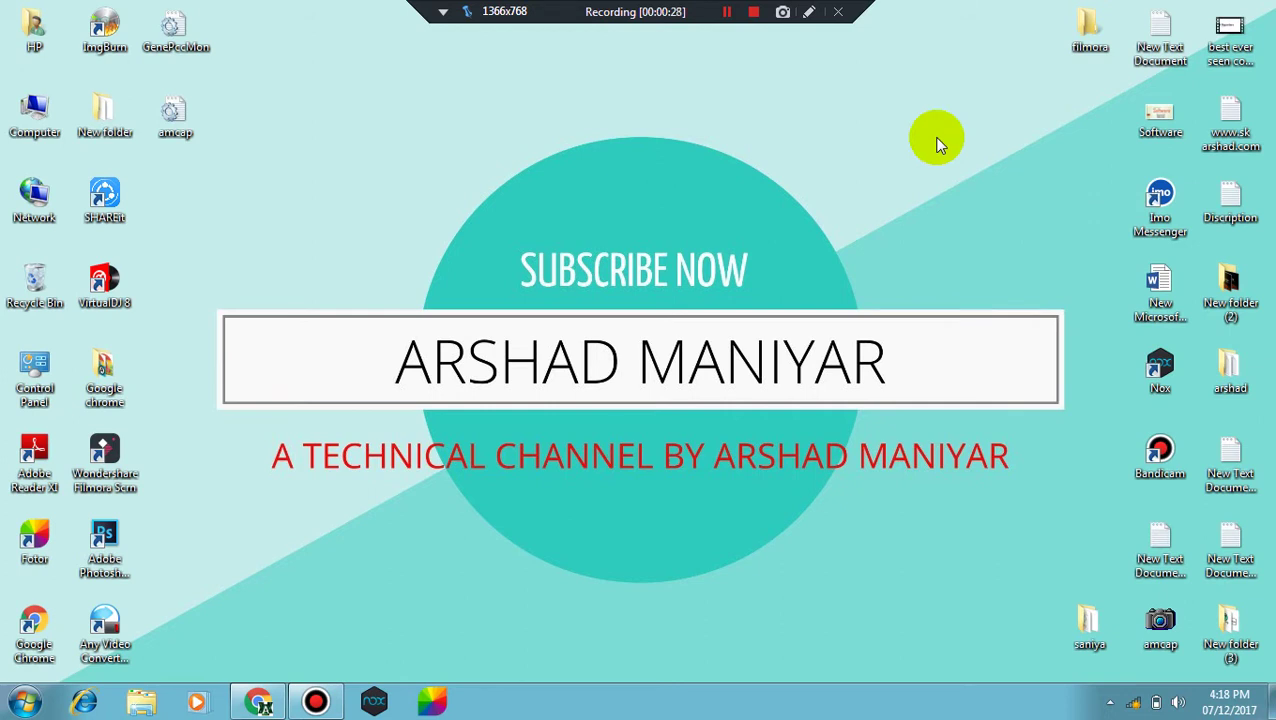
pyautogui.rightClick(868, 182)
pyautogui.click(909, 230)
pyautogui.rightClick(909, 232)
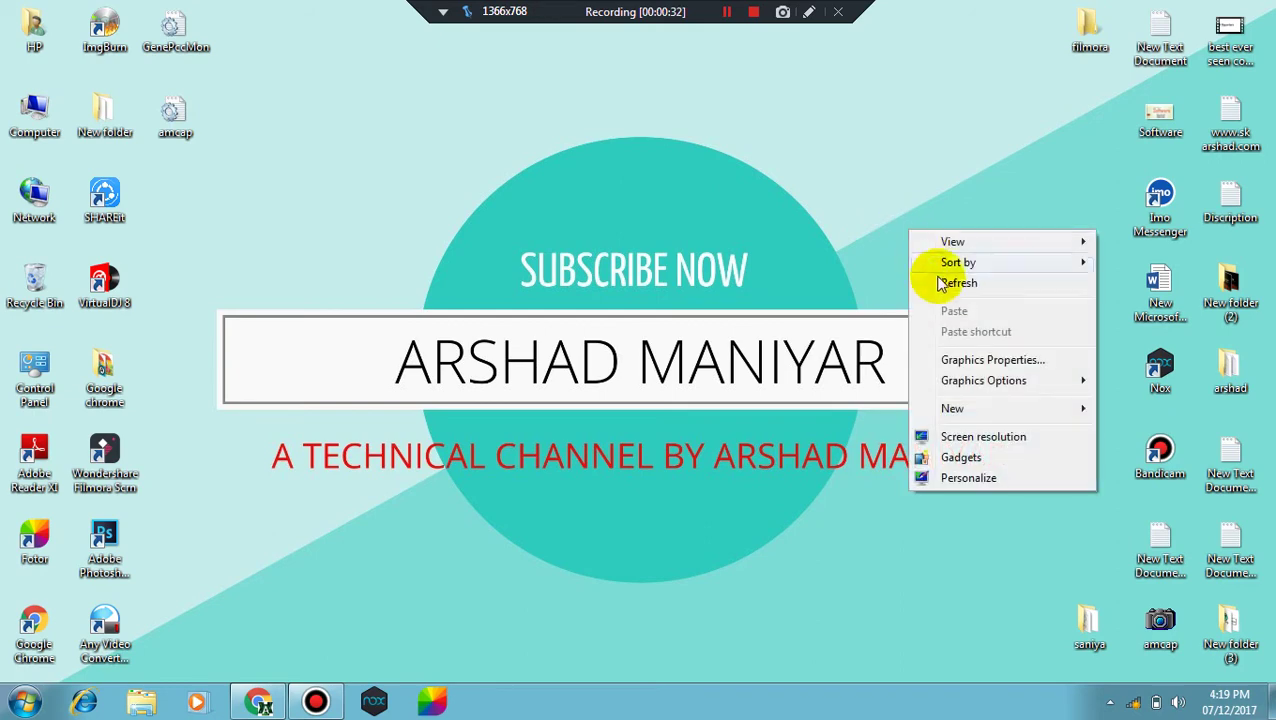
pyautogui.click(938, 282)
pyautogui.rightClick(926, 205)
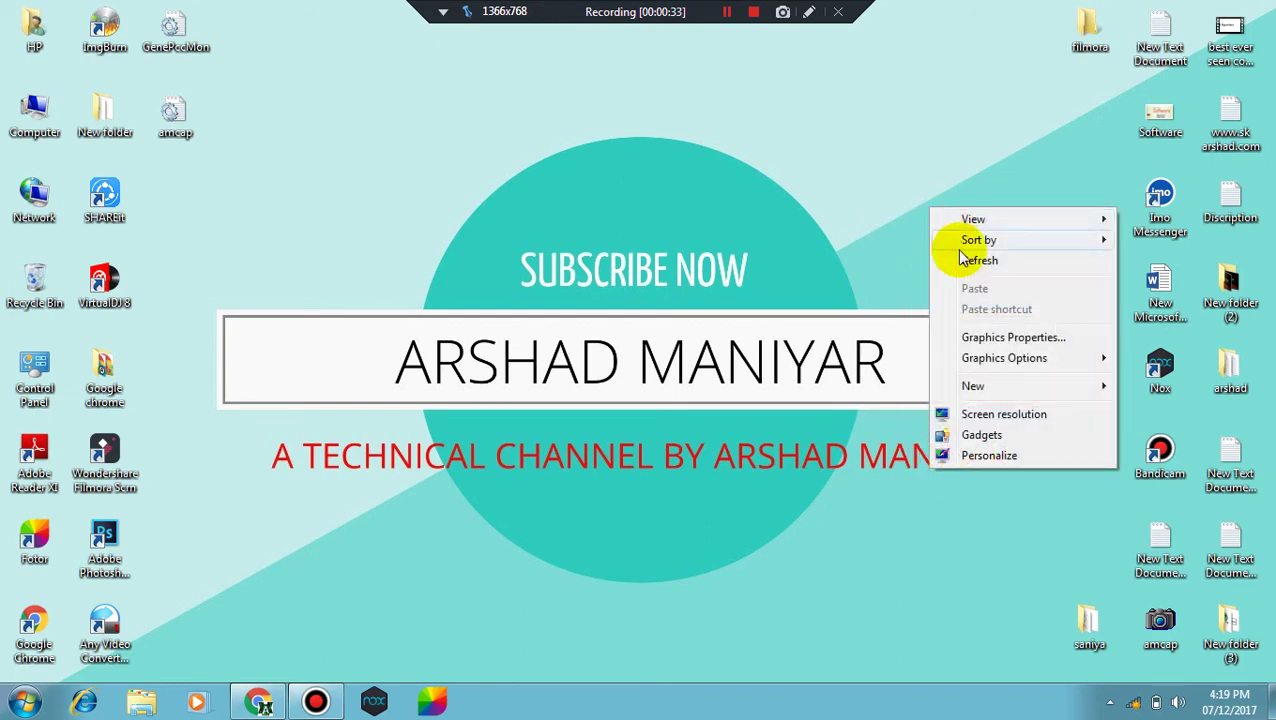
pyautogui.click(950, 258)
pyautogui.rightClick(960, 259)
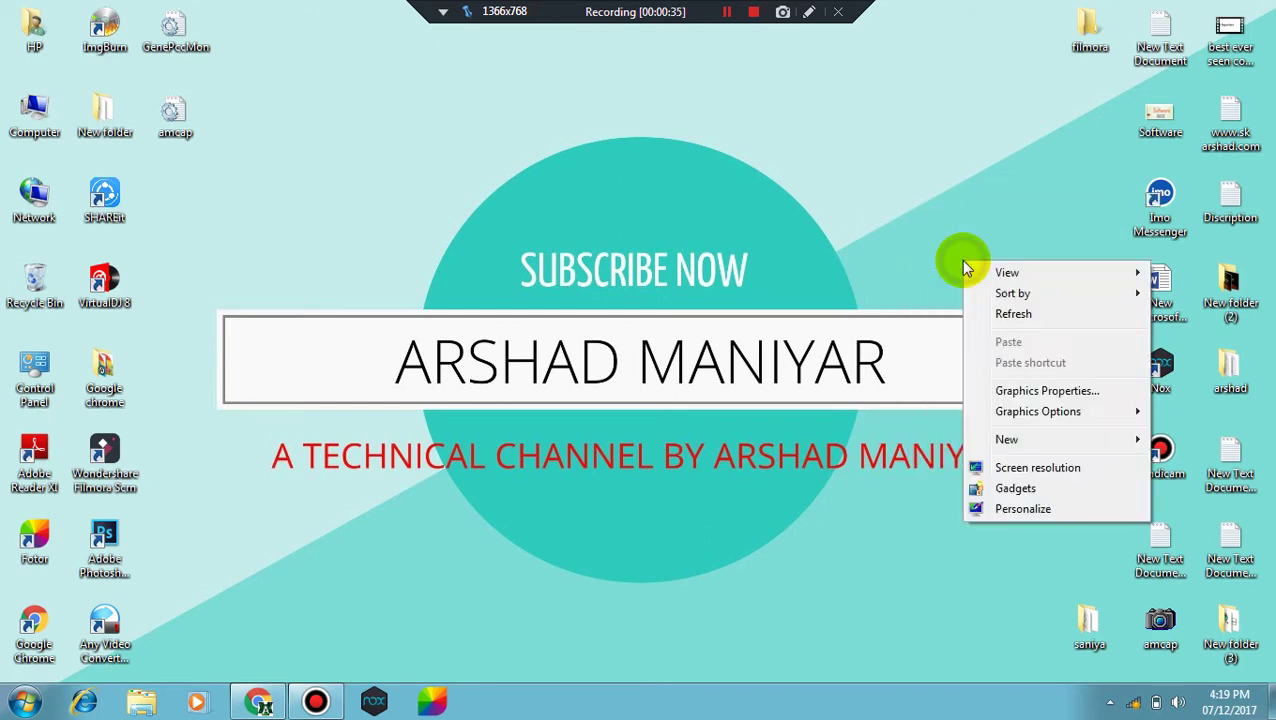
pyautogui.click(990, 312)
pyautogui.rightClick(908, 104)
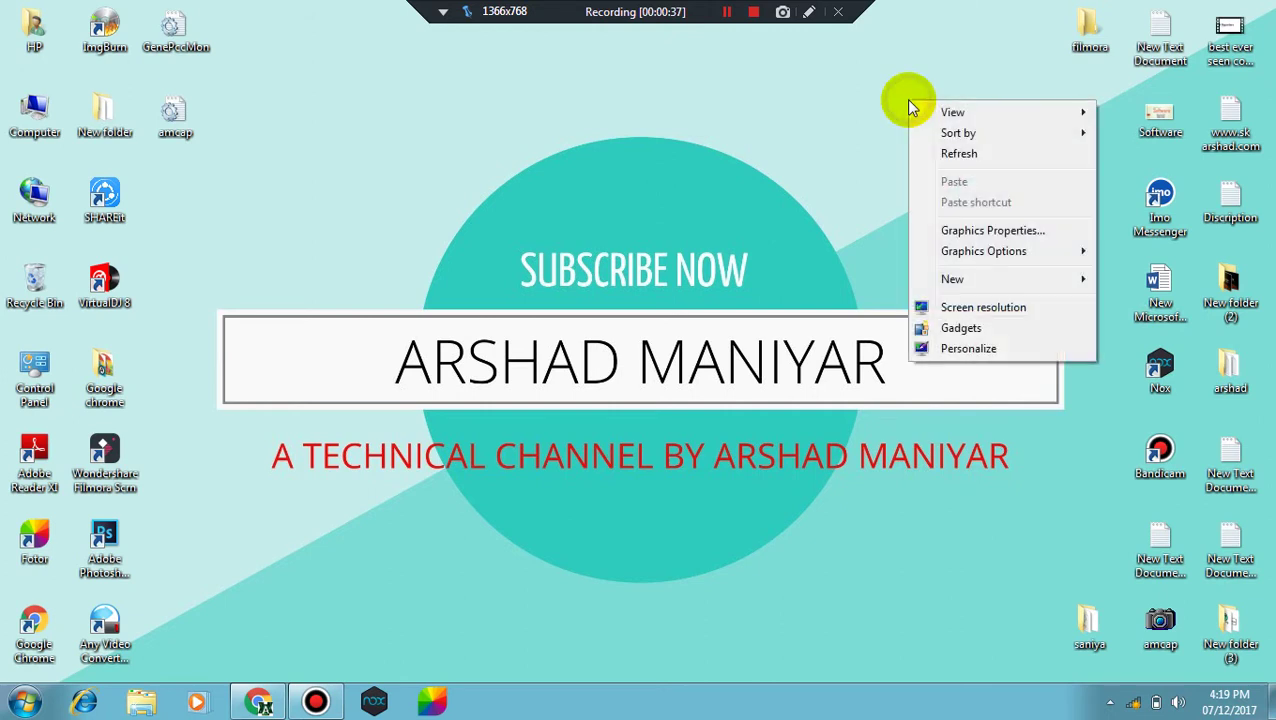
pyautogui.click(948, 155)
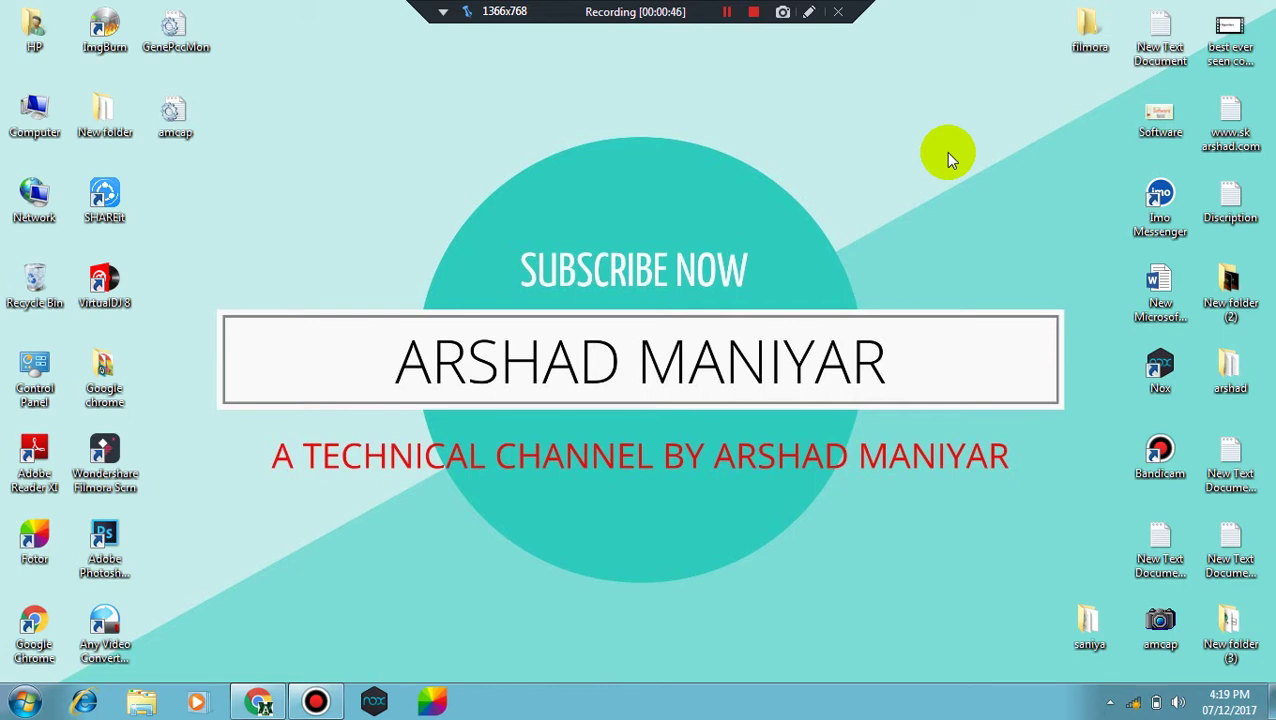
# Restore the Chrome window showing the blog over the desktop.
pyautogui.rightClick(743, 195)
pyautogui.click(573, 238)
pyautogui.click(628, 188)
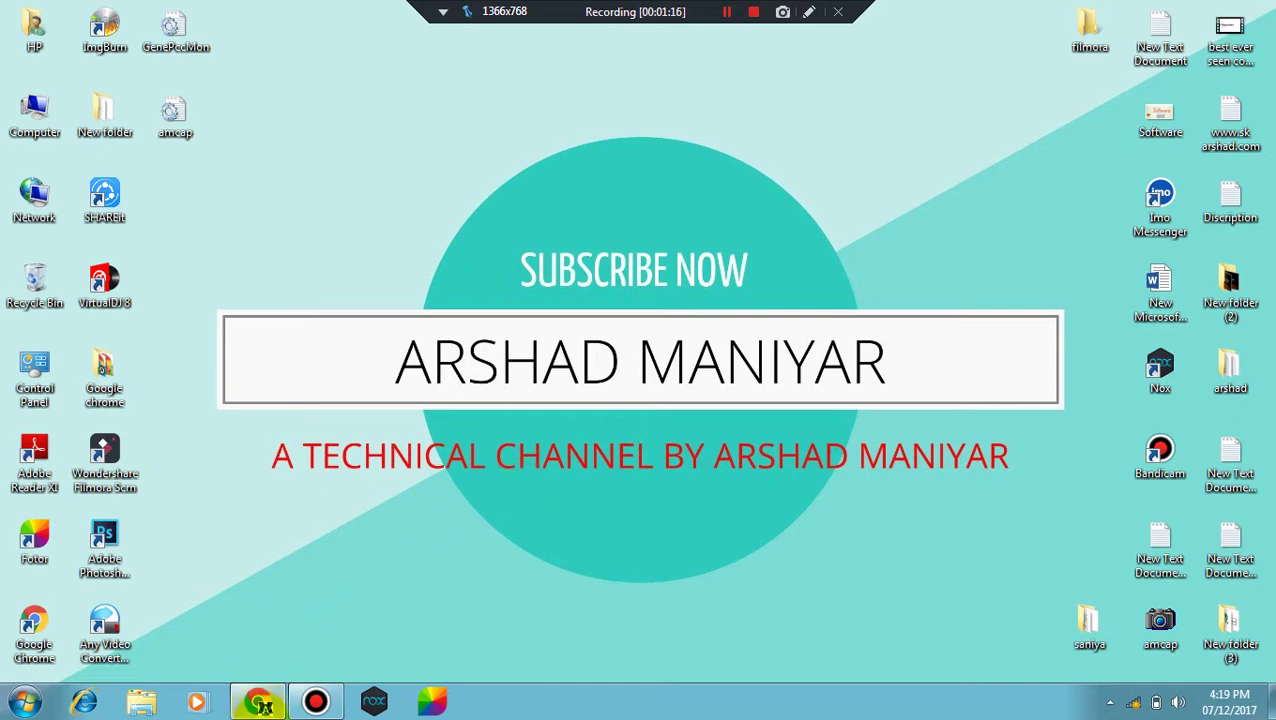
pyautogui.click(258, 700)
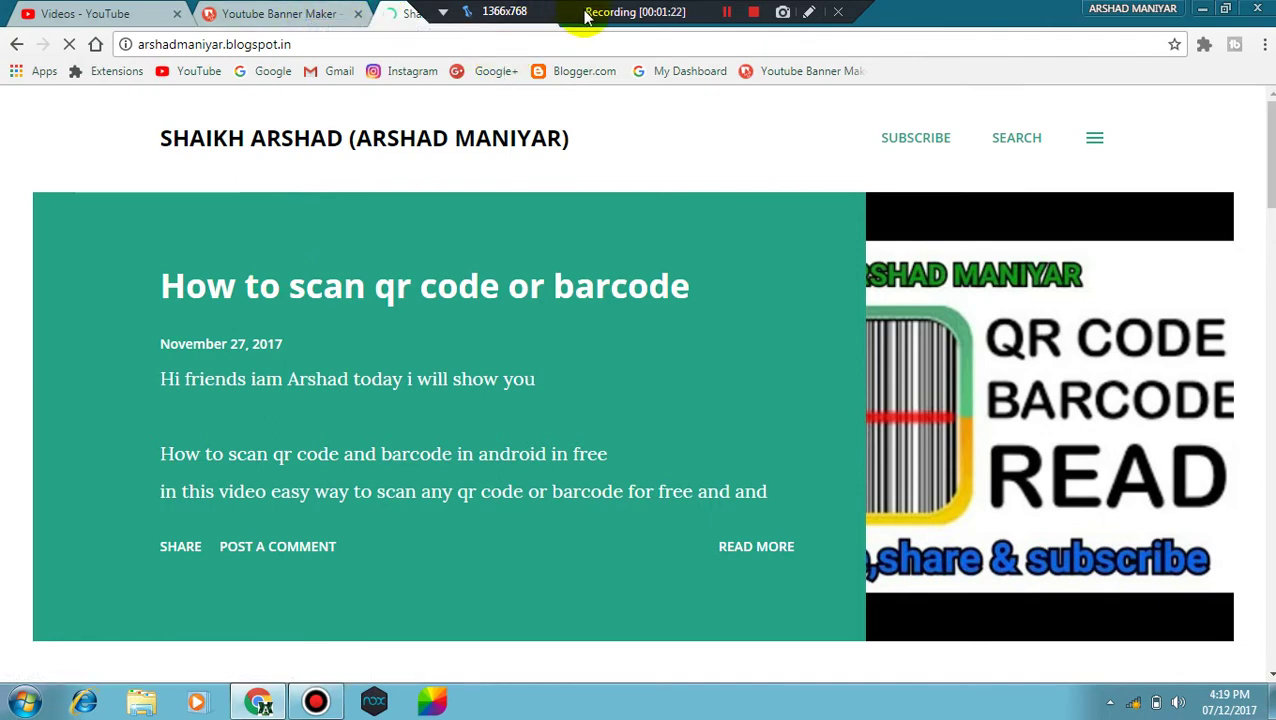
# Switch to the blog post tab and scroll through the page.
pyautogui.click(311, 14)
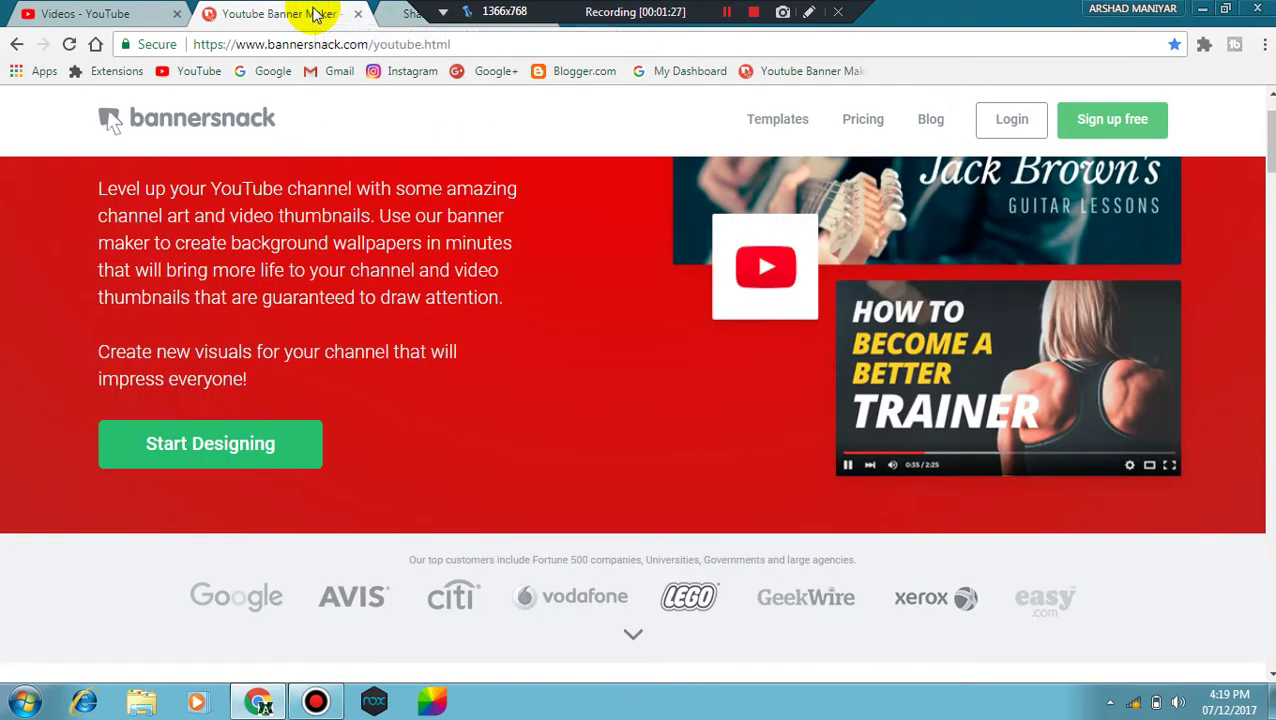
pyautogui.click(403, 16)
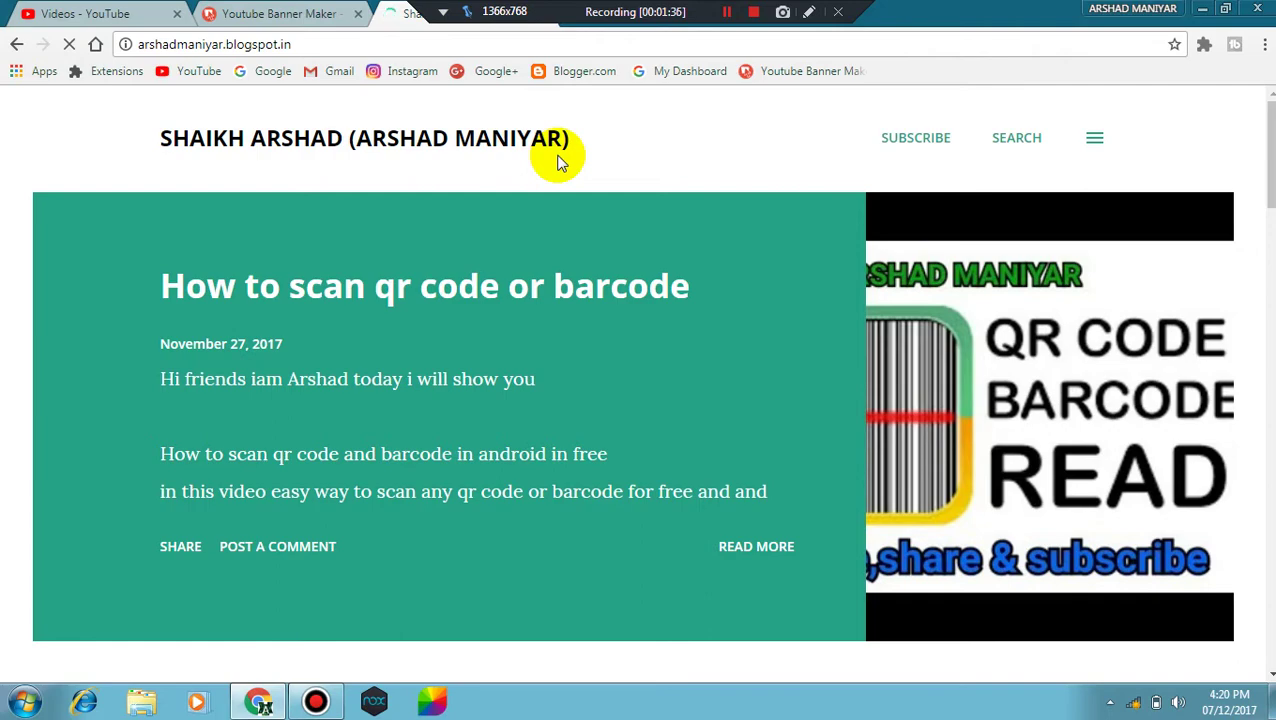
pyautogui.scroll(-3, 560, 160)
pyautogui.scroll(-3, 560, 160)
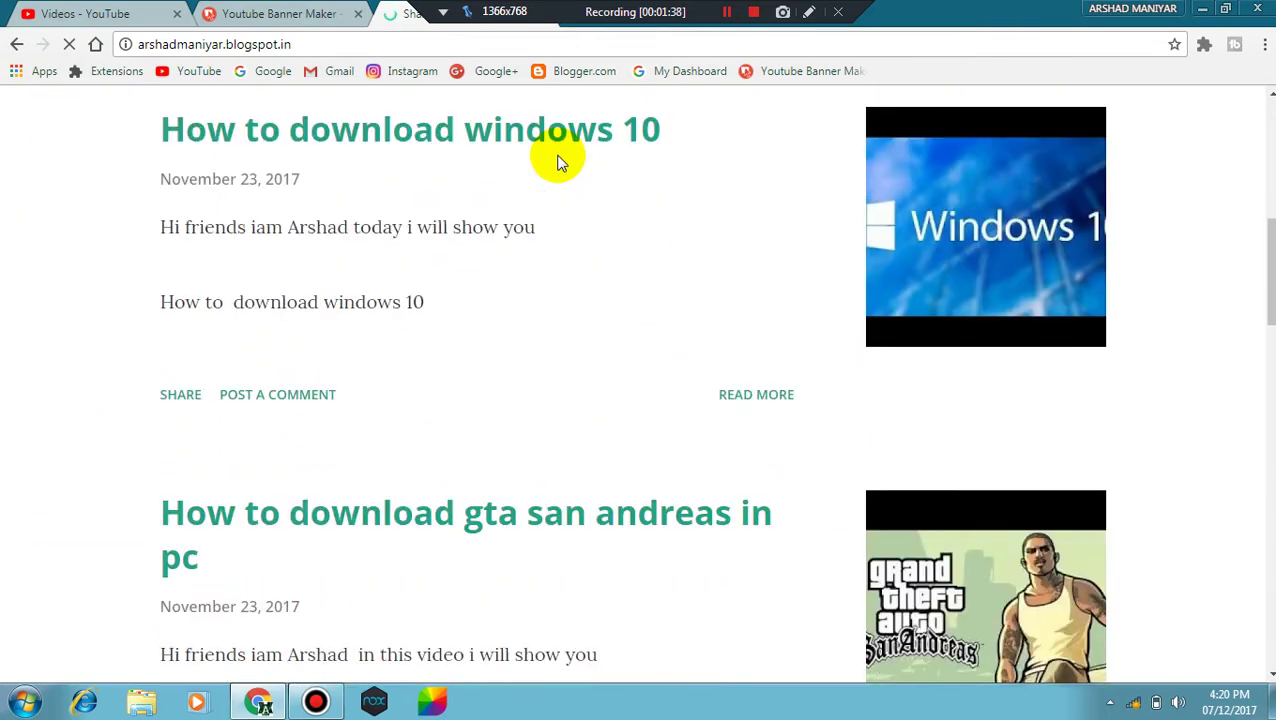
pyautogui.scroll(3, 560, 162)
pyautogui.scroll(-3, 560, 162)
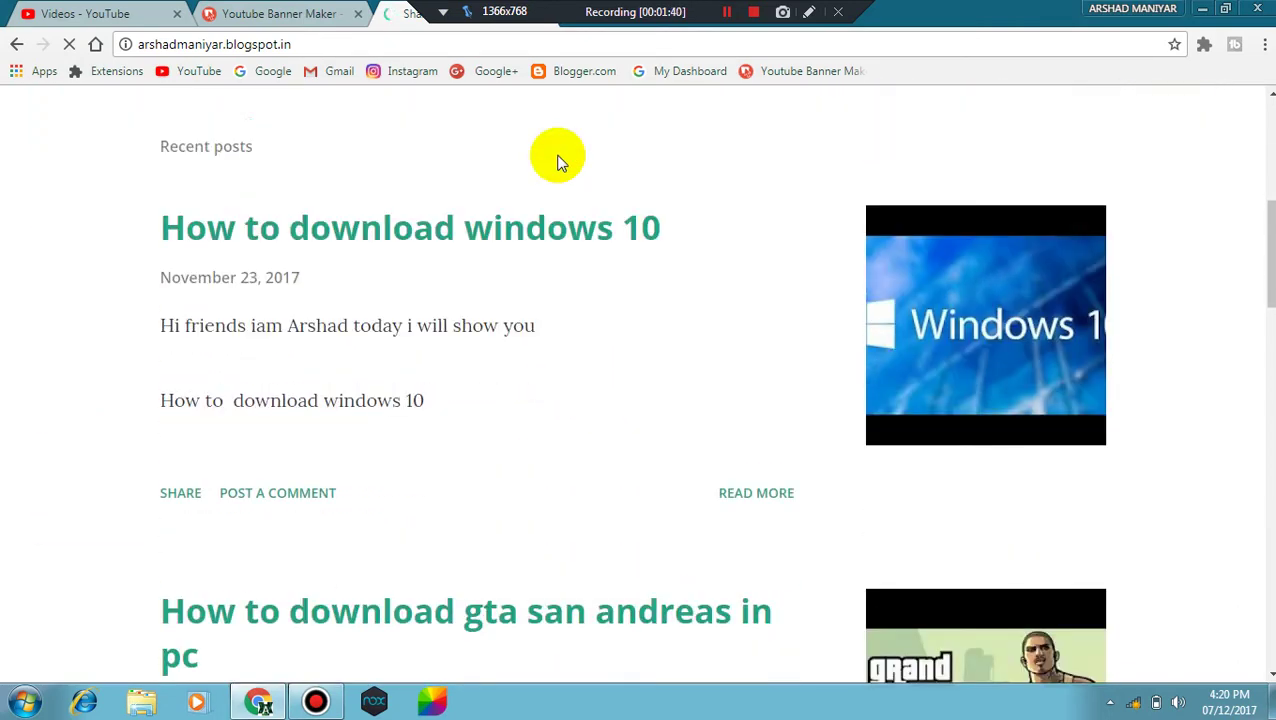
pyautogui.scroll(5, 558, 157)
pyautogui.scroll(2, 558, 157)
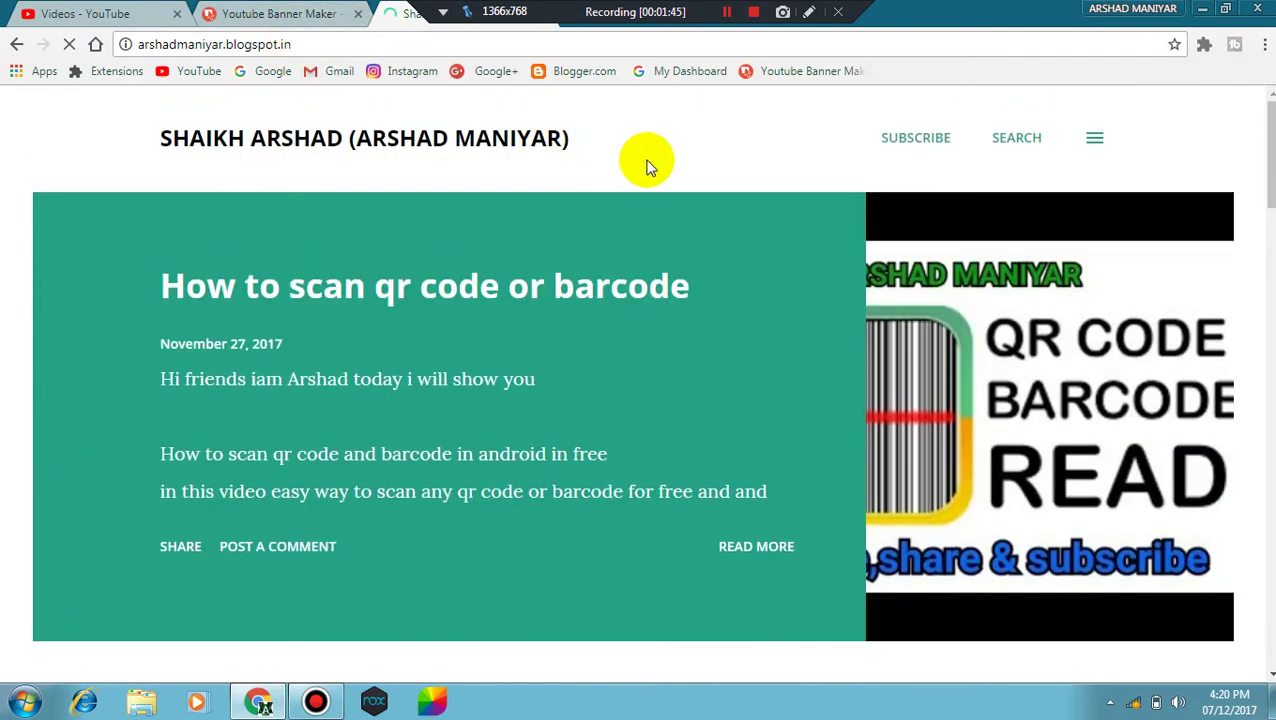
# Connect to the available Wi-Fi network and dismiss the connection progress window.
pyautogui.click(1133, 702)
pyautogui.doubleClick(1170, 484)
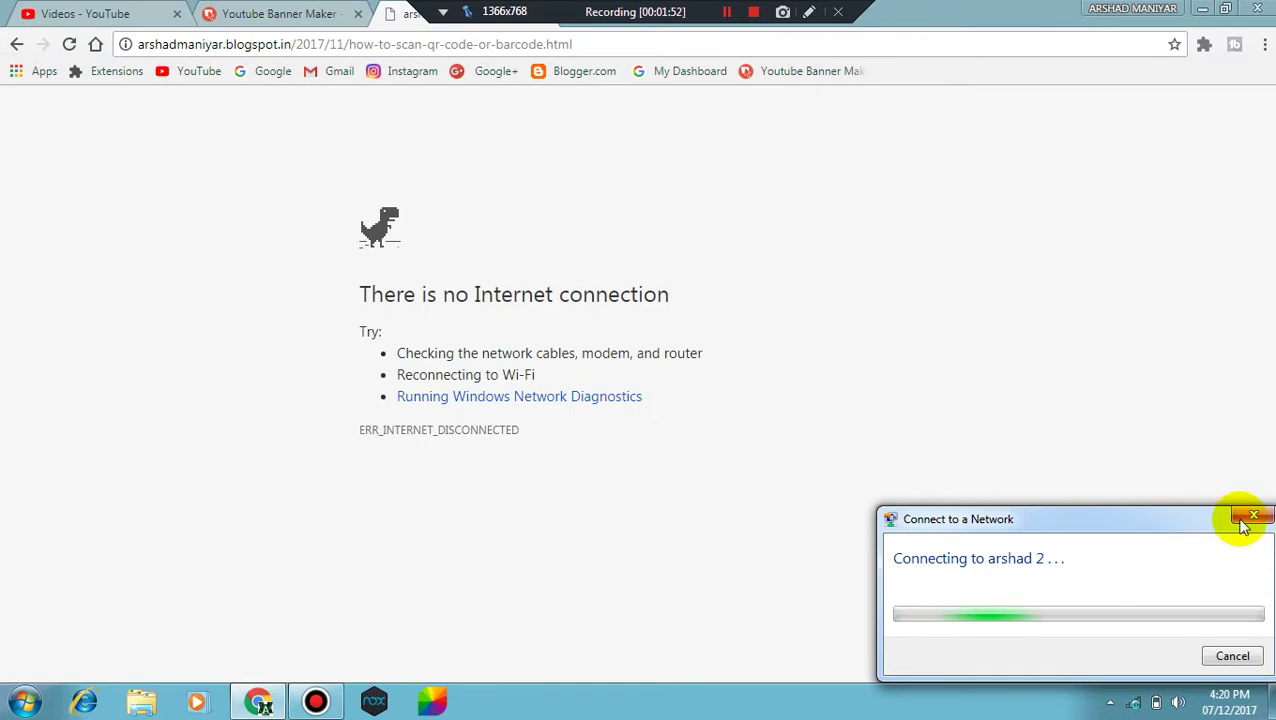
pyautogui.click(1252, 515)
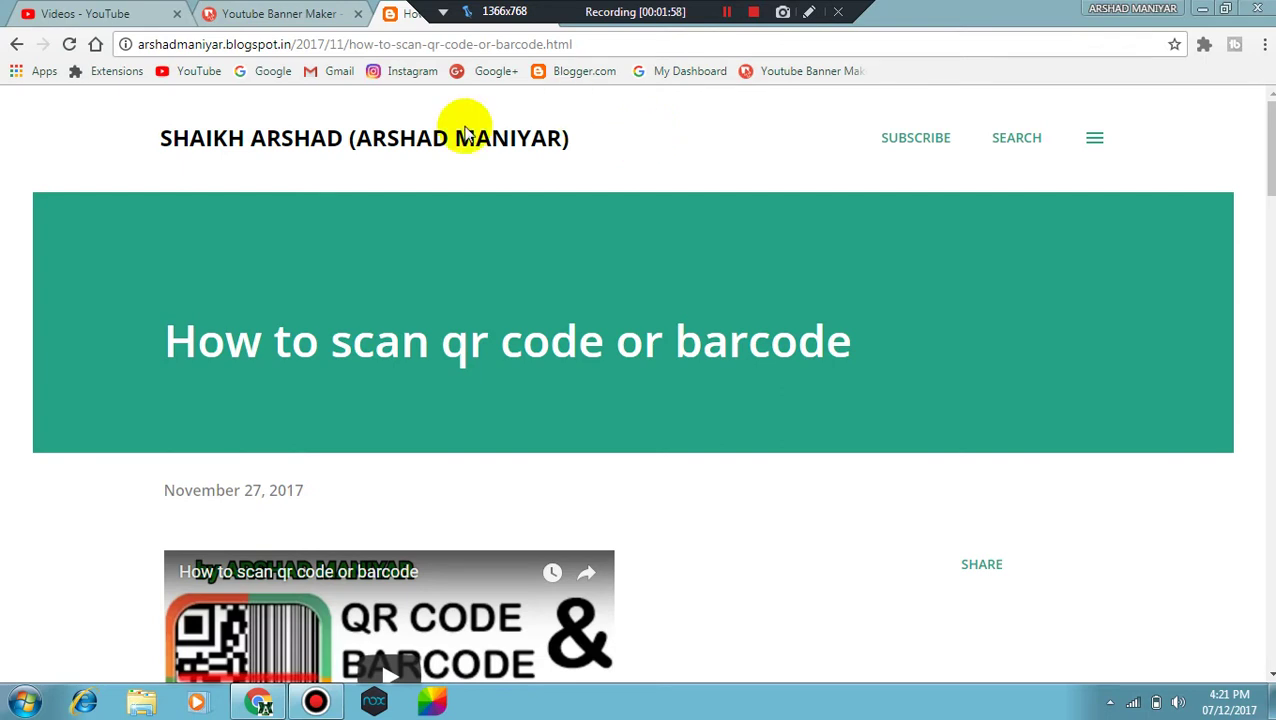
# Return to the Bannersnack YouTube Banner Maker tab.
pyautogui.click(504, 237)
pyautogui.click(497, 240)
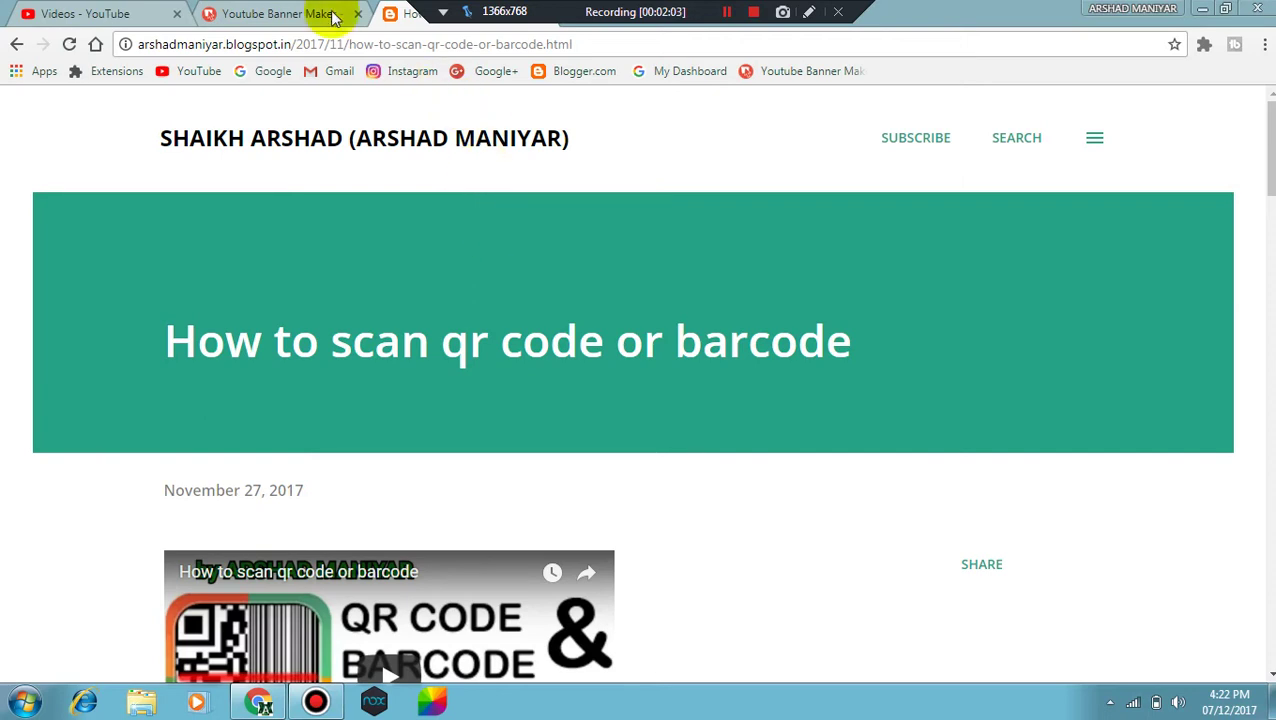
pyautogui.click(258, 20)
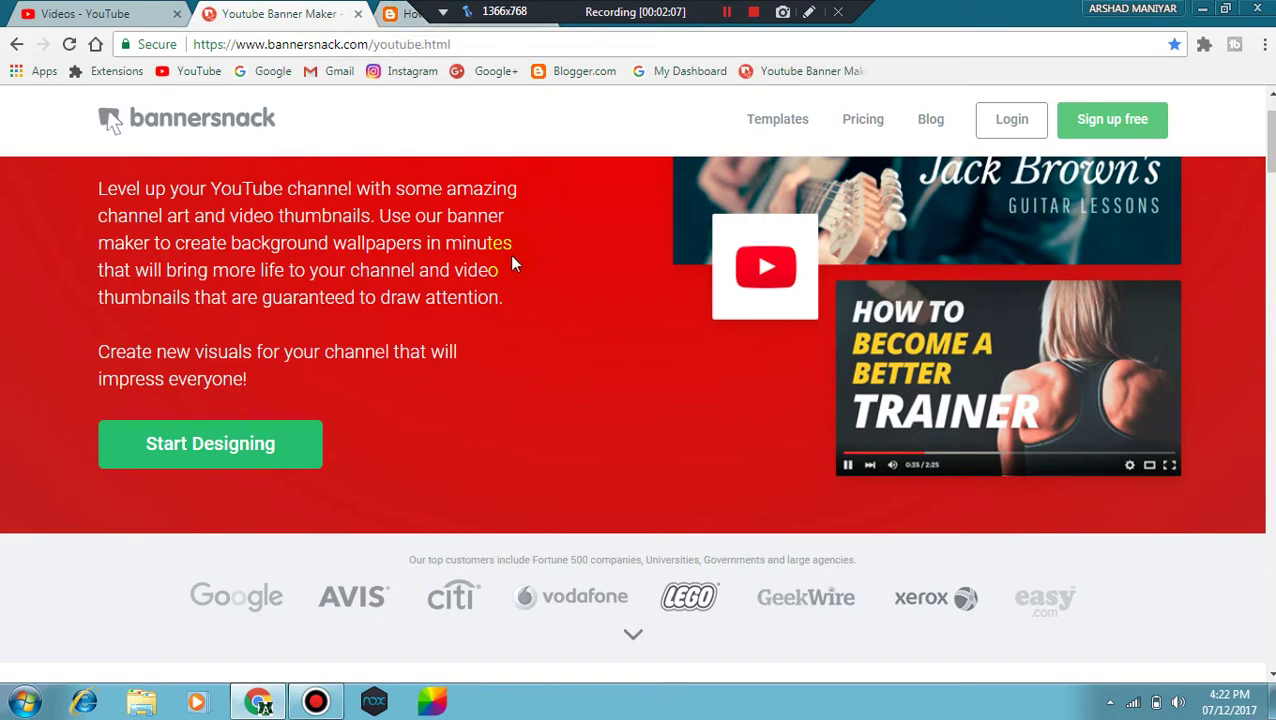
pyautogui.scroll(-8, 512, 262)
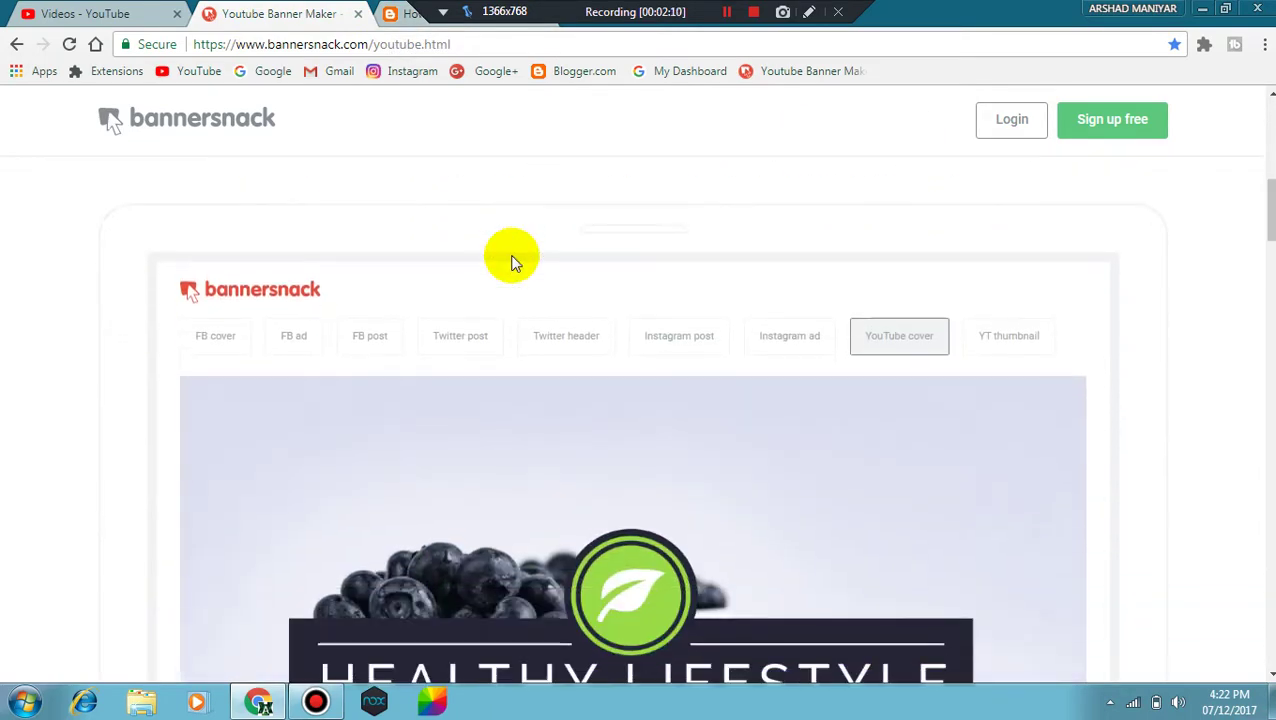
pyautogui.scroll(5, 512, 262)
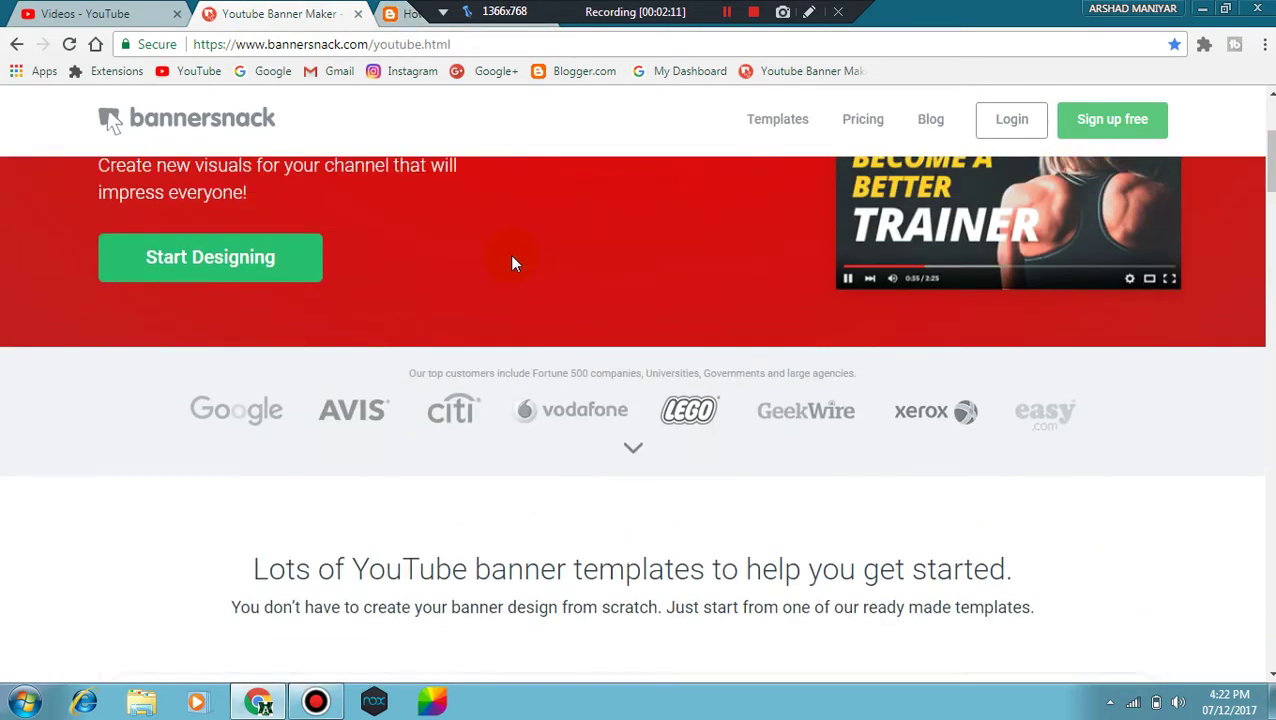
pyautogui.scroll(1, 512, 263)
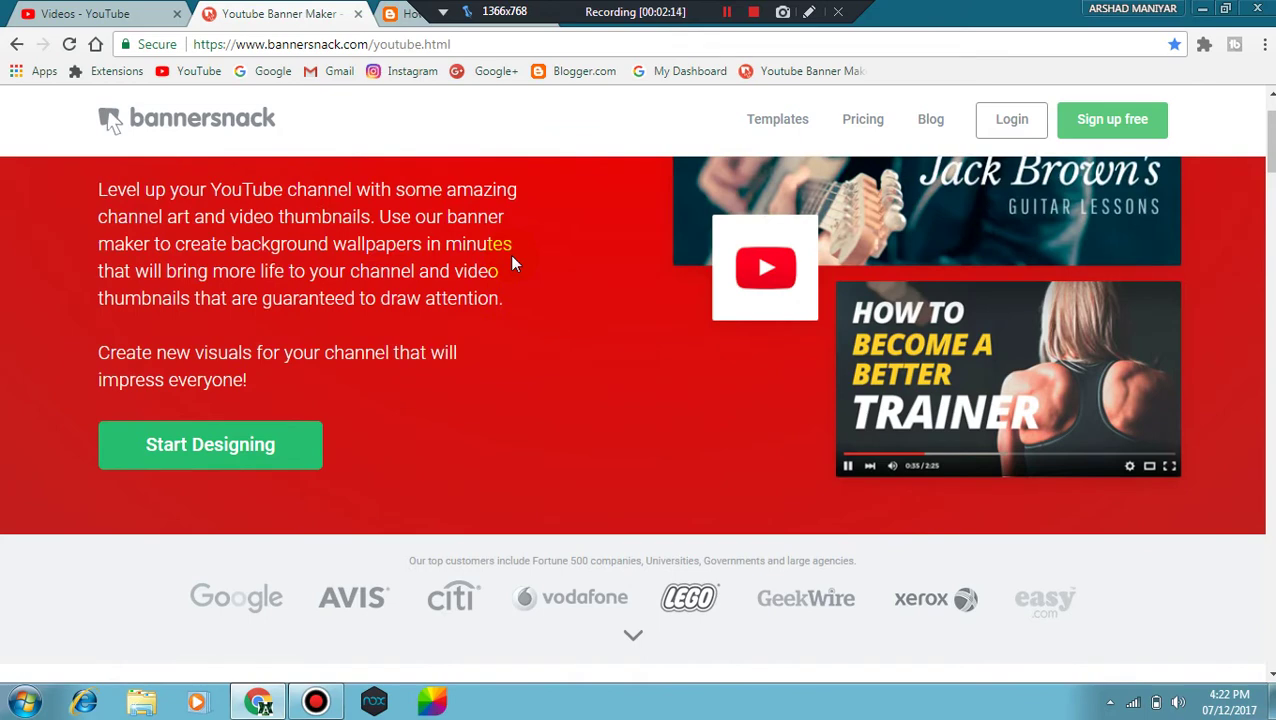
pyautogui.scroll(-2, 512, 263)
pyautogui.scroll(-4, 512, 263)
pyautogui.scroll(-1, 512, 263)
pyautogui.moveTo(632, 360)
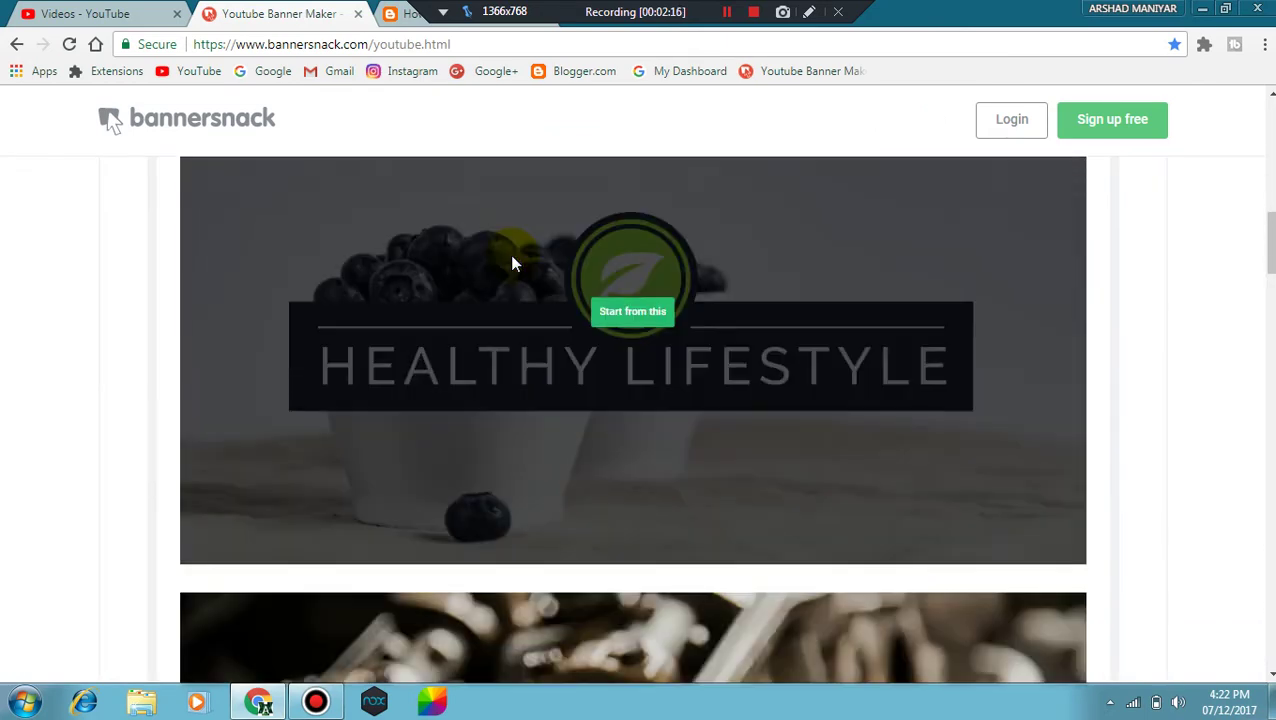
pyautogui.scroll(-1, 511, 263)
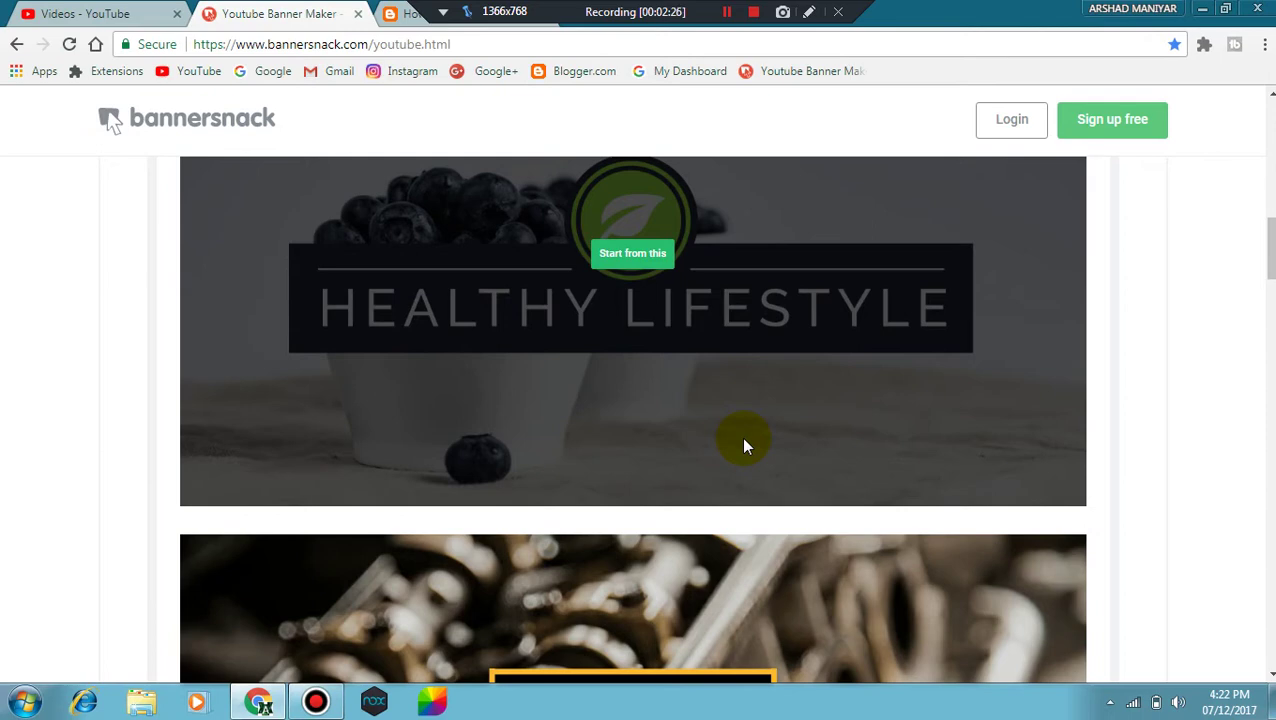
pyautogui.scroll(3, 741, 437)
pyautogui.scroll(6, 741, 437)
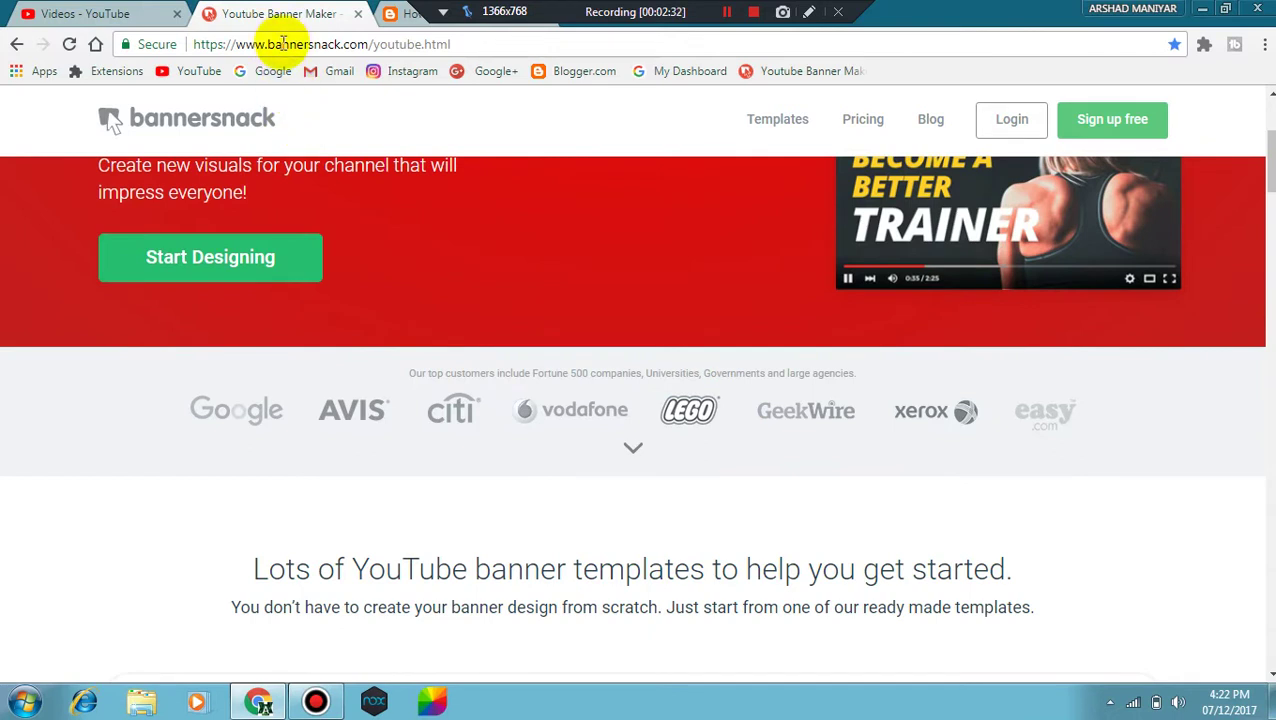
pyautogui.click(357, 47)
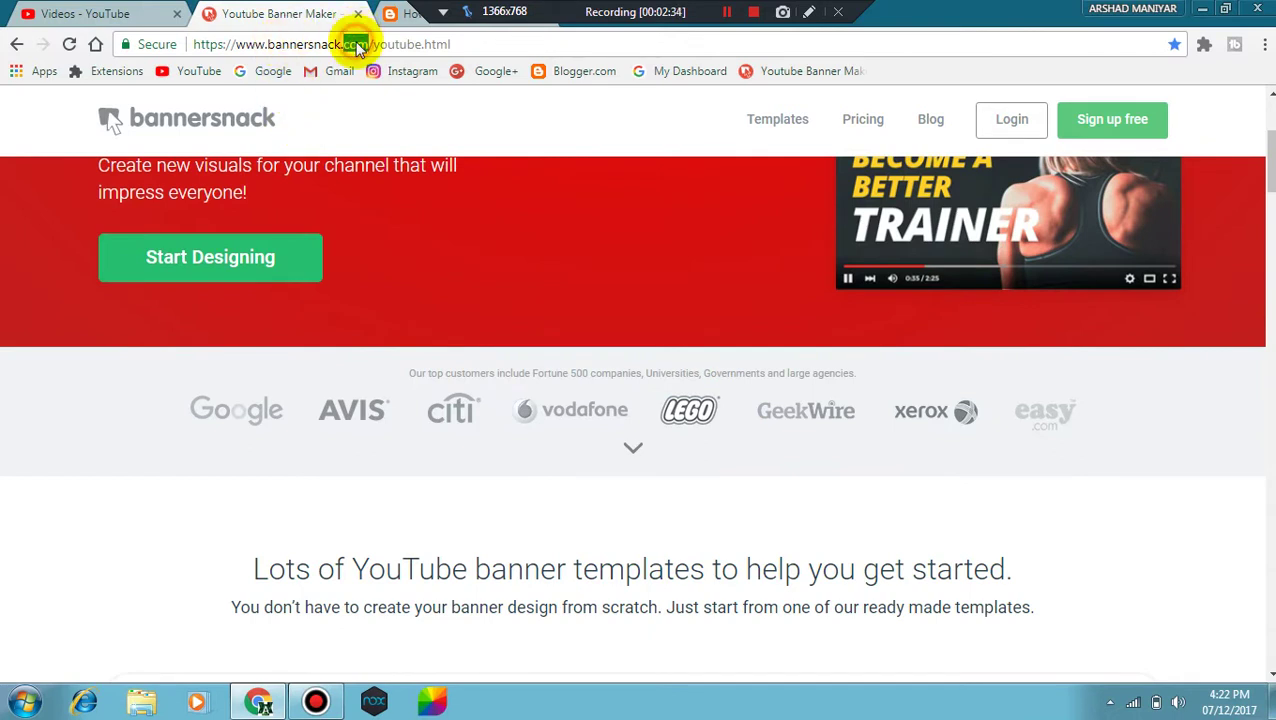
pyautogui.doubleClick(357, 44)
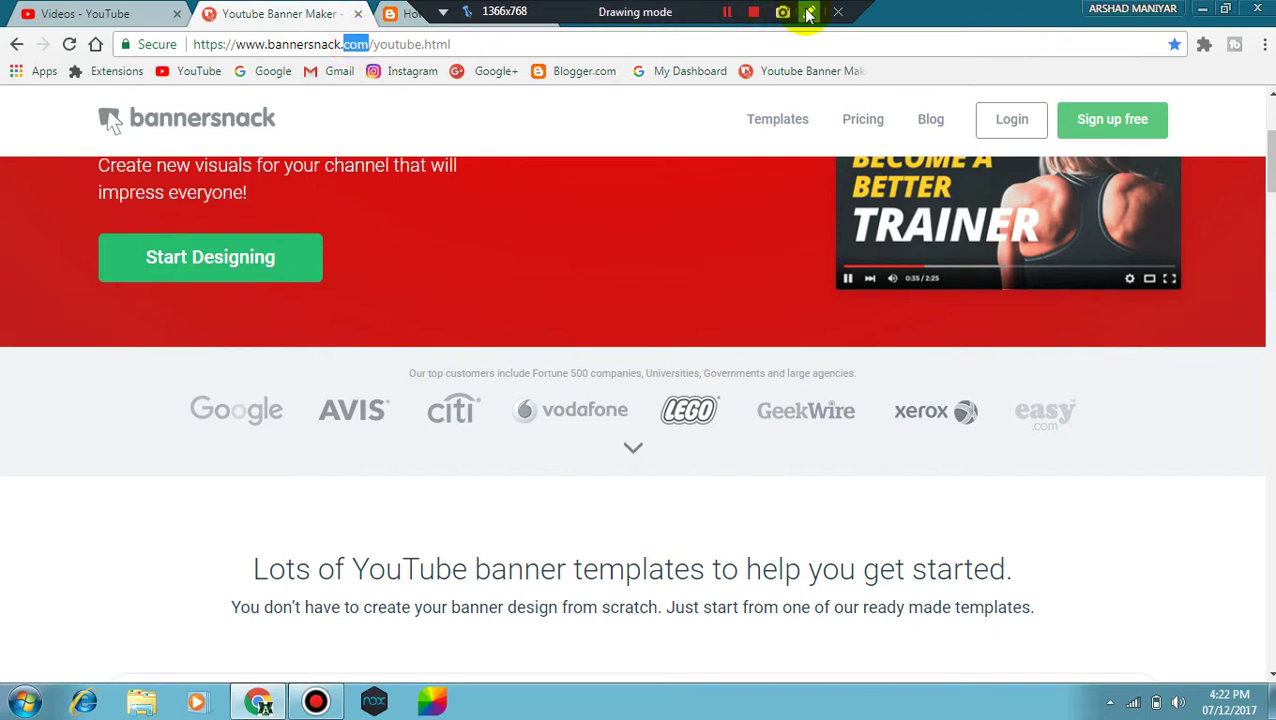
pyautogui.click(810, 13)
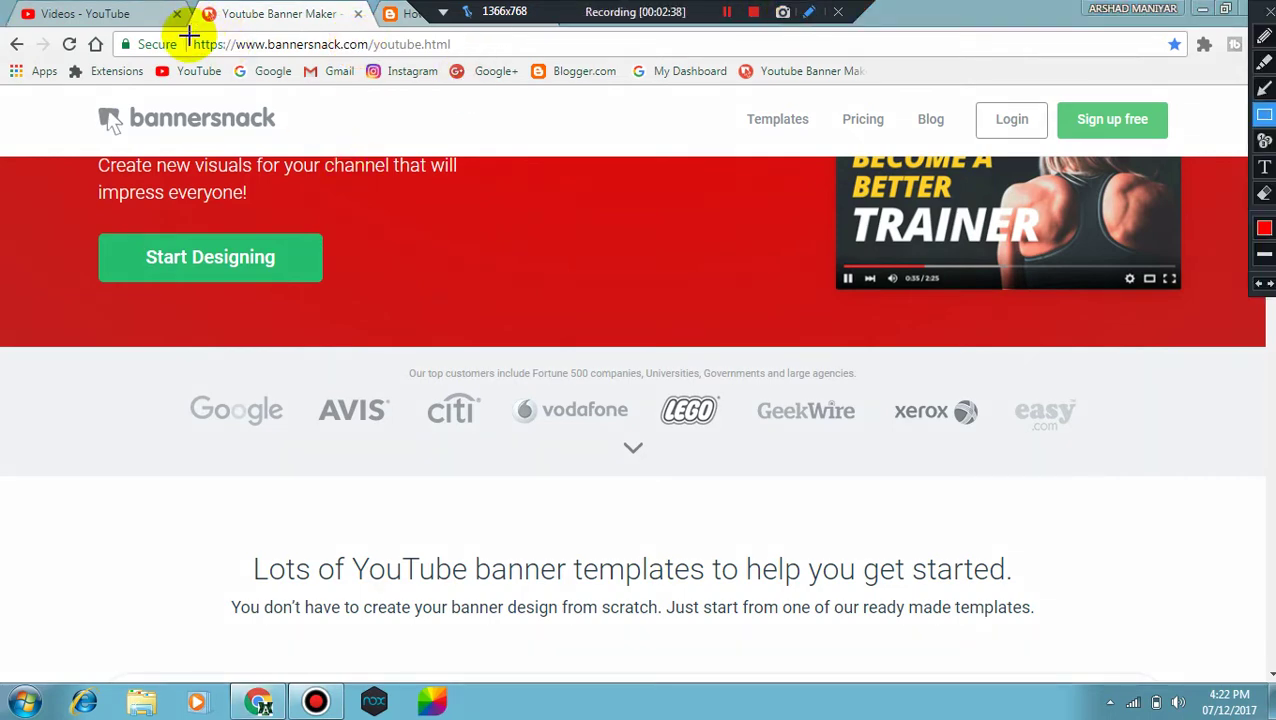
pyautogui.moveTo(188, 37)
pyautogui.mouseDown()
pyautogui.moveTo(347, 78)
pyautogui.moveTo(455, 50)
pyautogui.mouseUp()
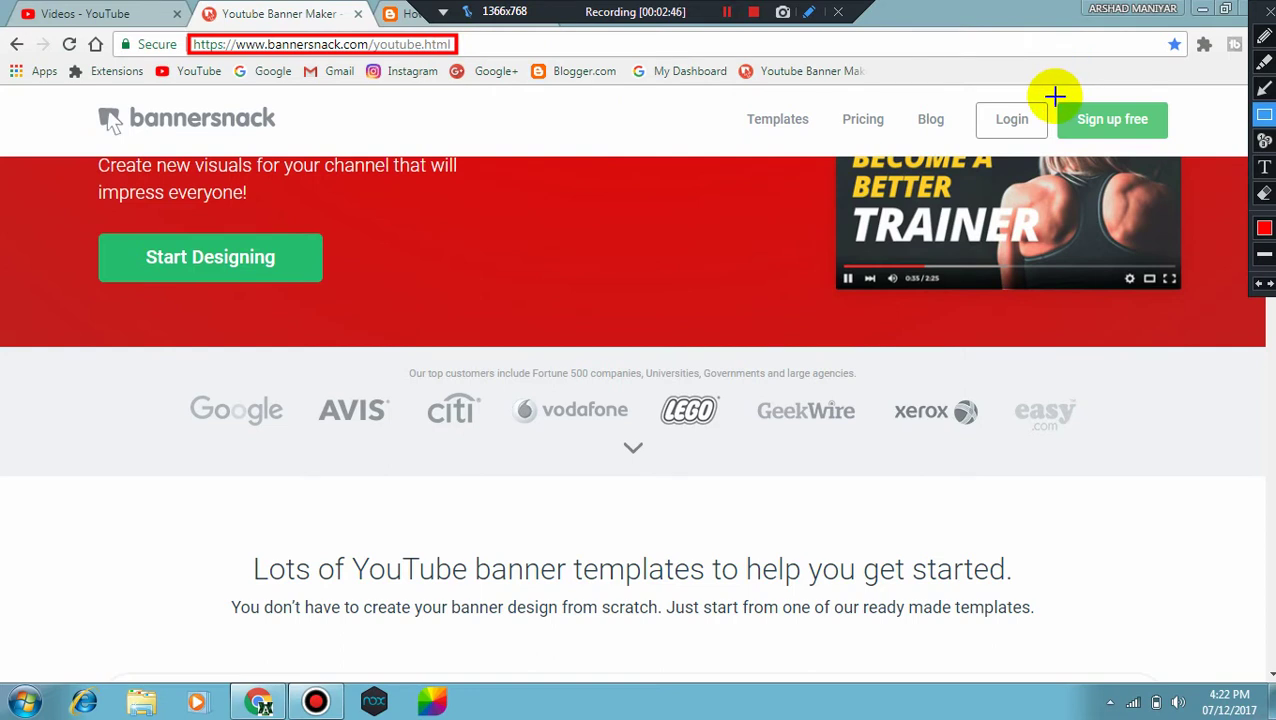
pyautogui.moveTo(1054, 96); pyautogui.dragTo(1202, 156)
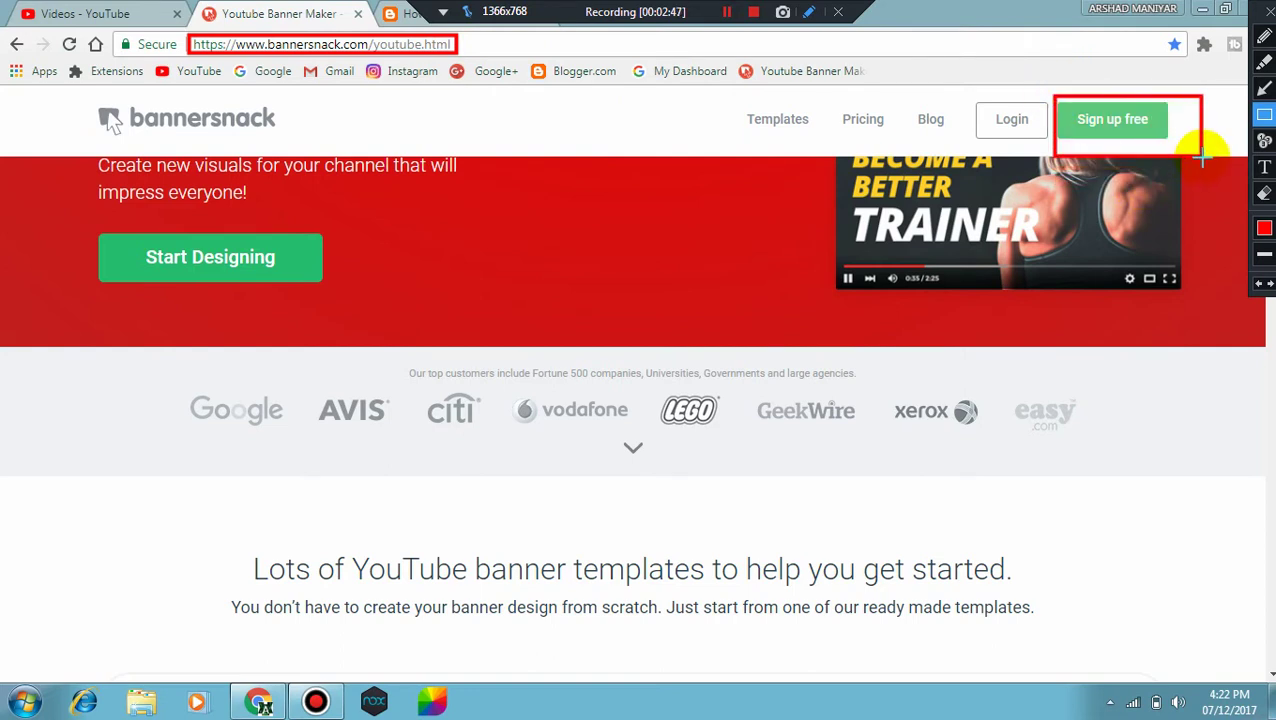
pyautogui.moveTo(1202, 156); pyautogui.dragTo(1172, 148)
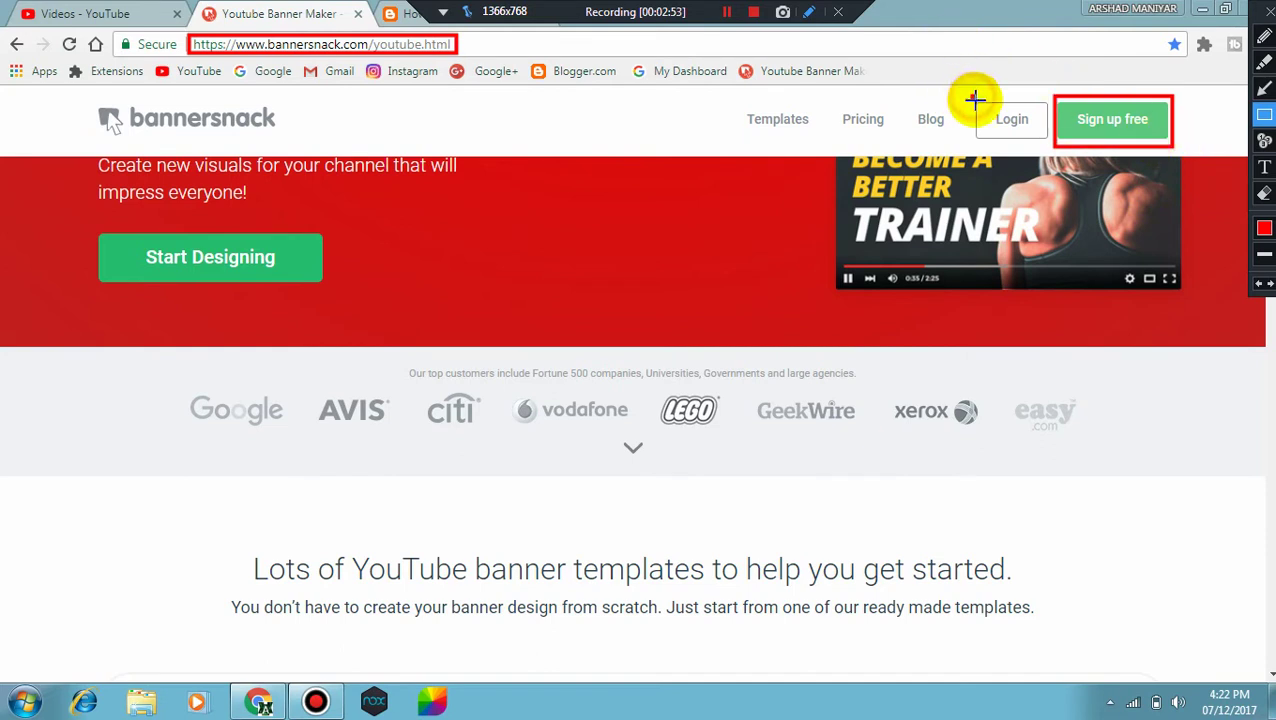
pyautogui.moveTo(972, 97); pyautogui.dragTo(1050, 141)
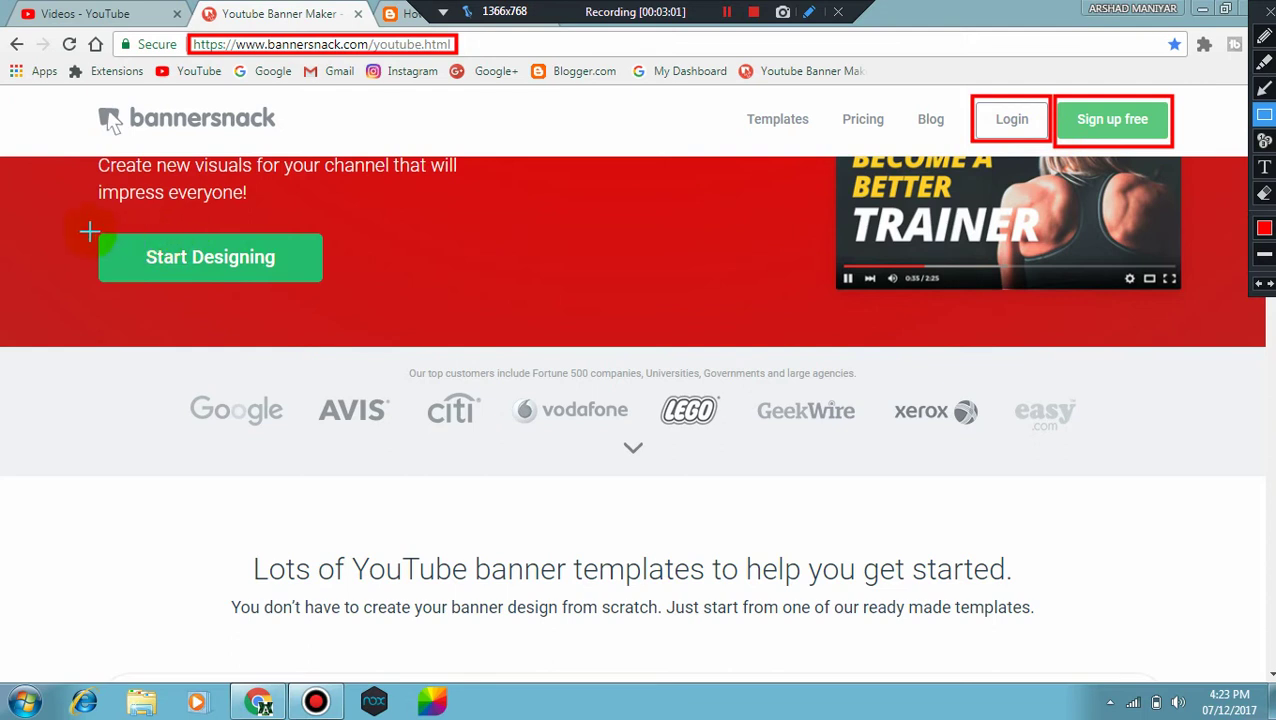
pyautogui.moveTo(89, 232); pyautogui.dragTo(326, 291)
pyautogui.click(808, 12)
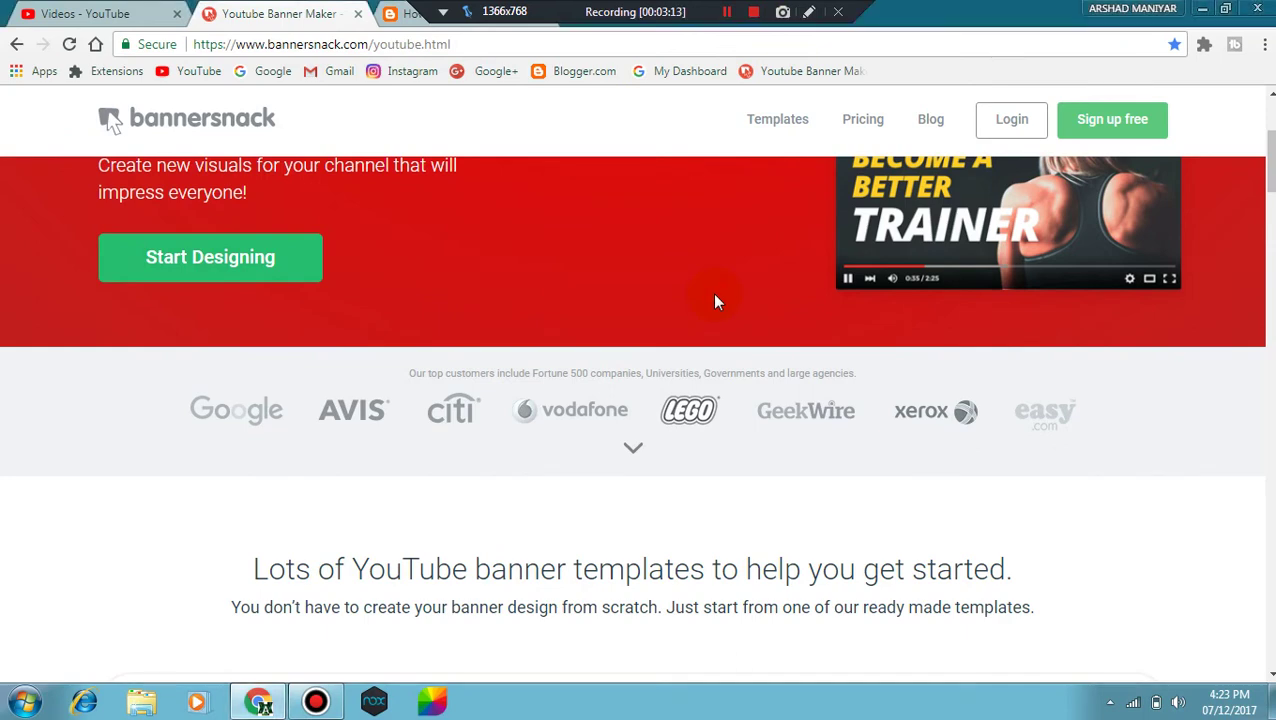
# Scroll past Healthy Lifestyle and Beast to the Best Places to Travel template.
pyautogui.scroll(-3, 715, 300)
pyautogui.scroll(-2, 715, 300)
pyautogui.scroll(-4, 715, 300)
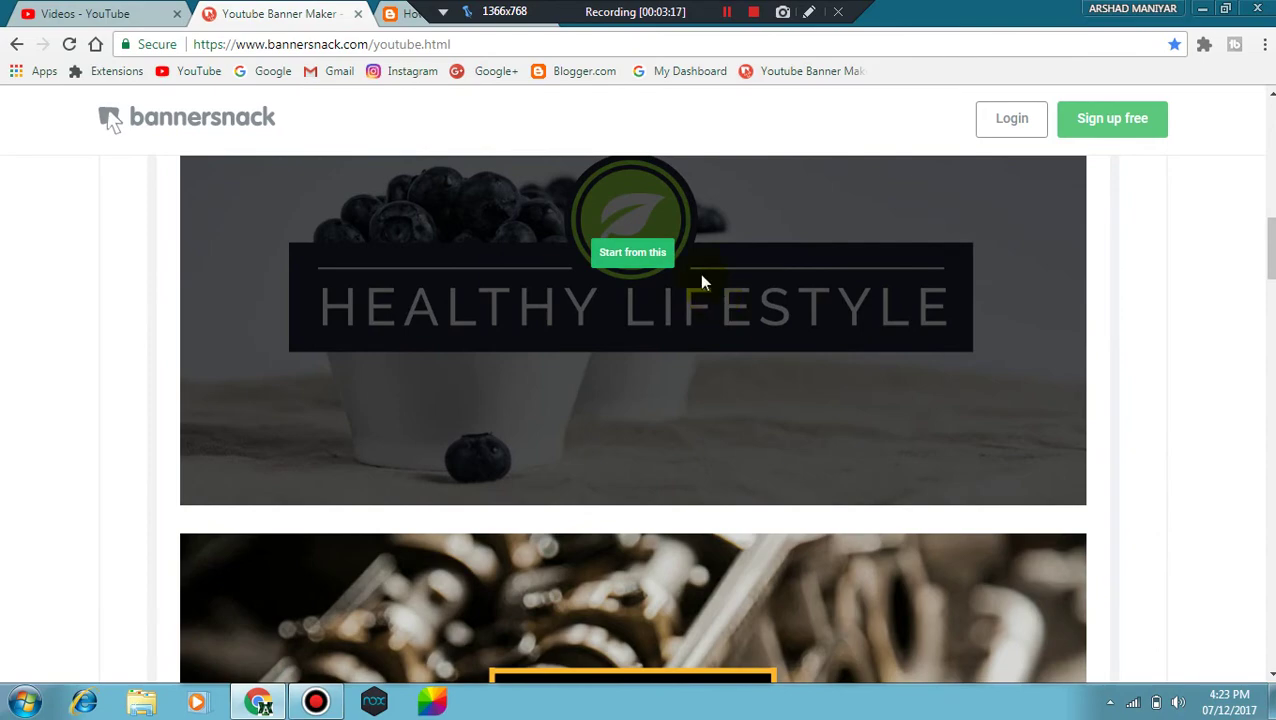
pyautogui.scroll(-8, 622, 253)
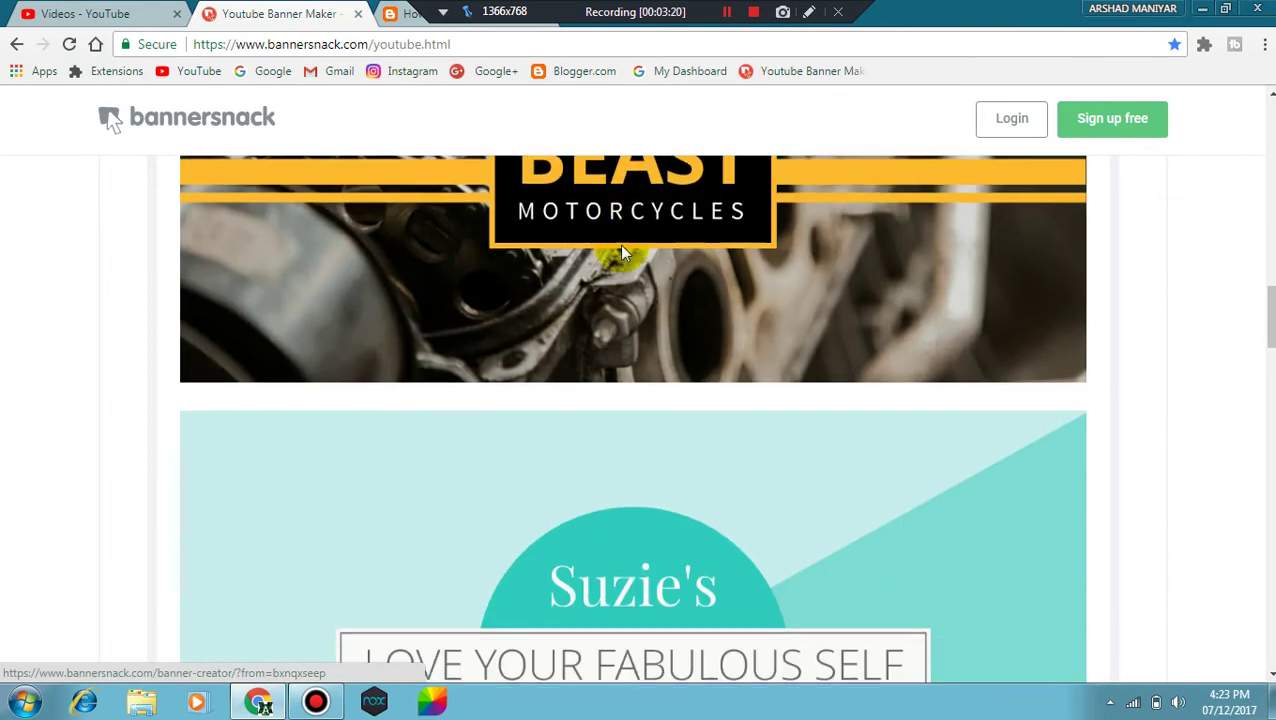
pyautogui.scroll(-2, 622, 253)
pyautogui.scroll(-2, 622, 253)
pyautogui.scroll(-1, 622, 253)
pyautogui.scroll(-2, 621, 252)
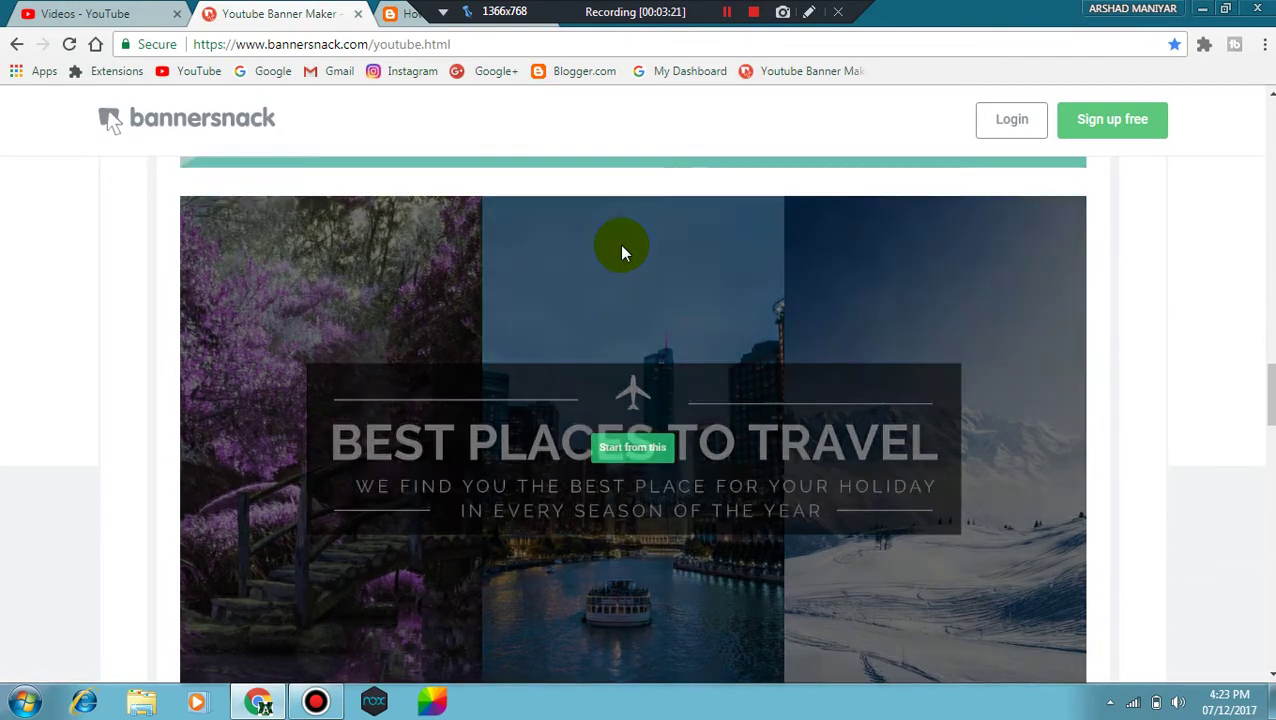
pyautogui.scroll(-3, 621, 252)
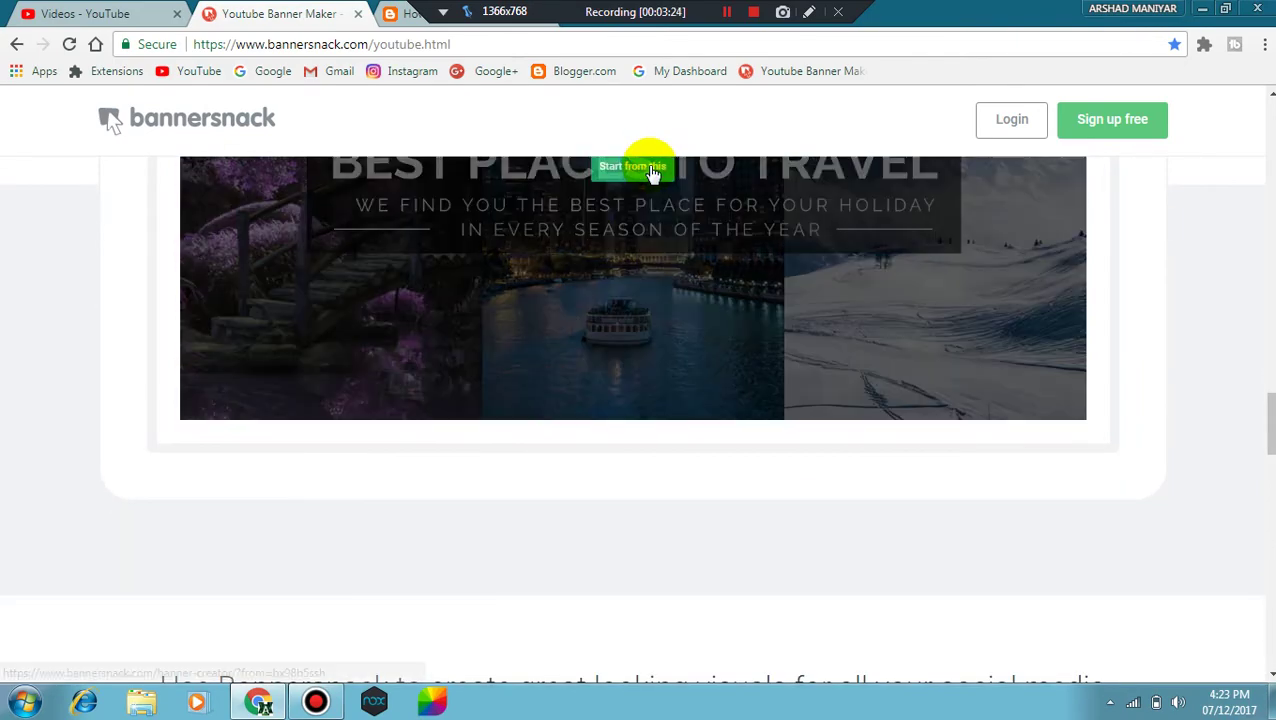
pyautogui.scroll(2, 649, 168)
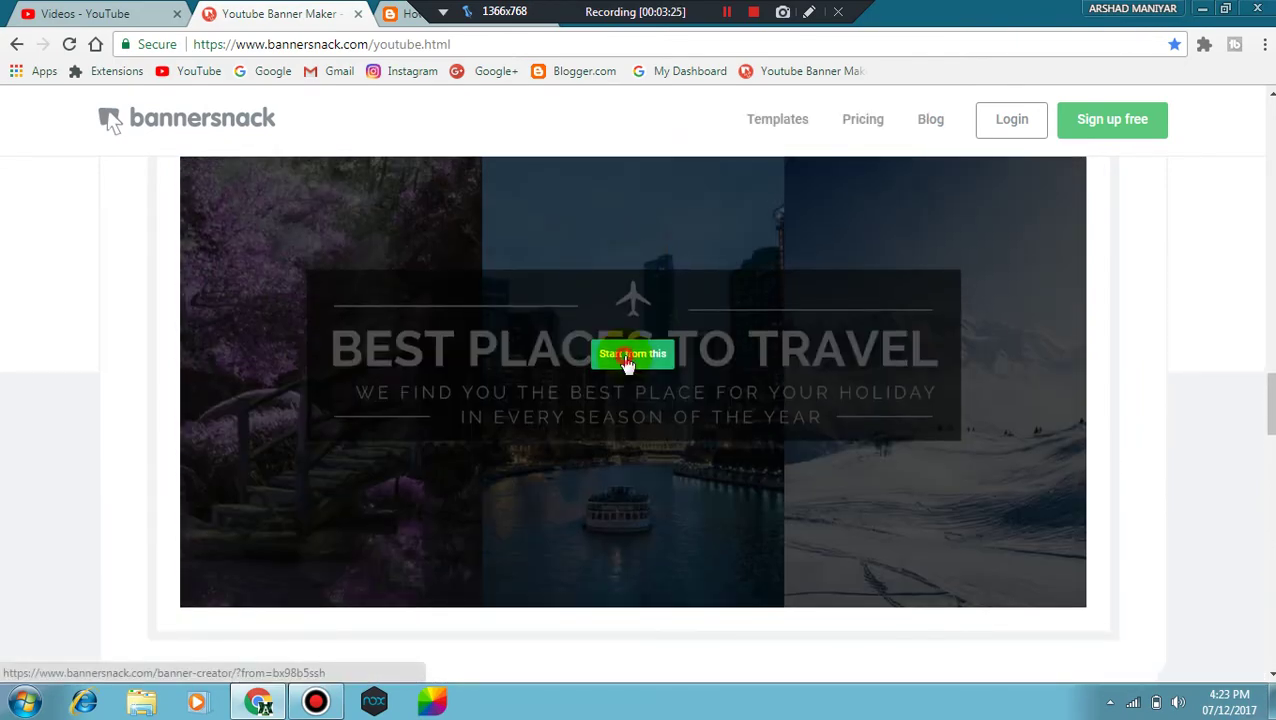
# Open the Best Places to Travel template in the editor and select its title text.
pyautogui.click(622, 354)
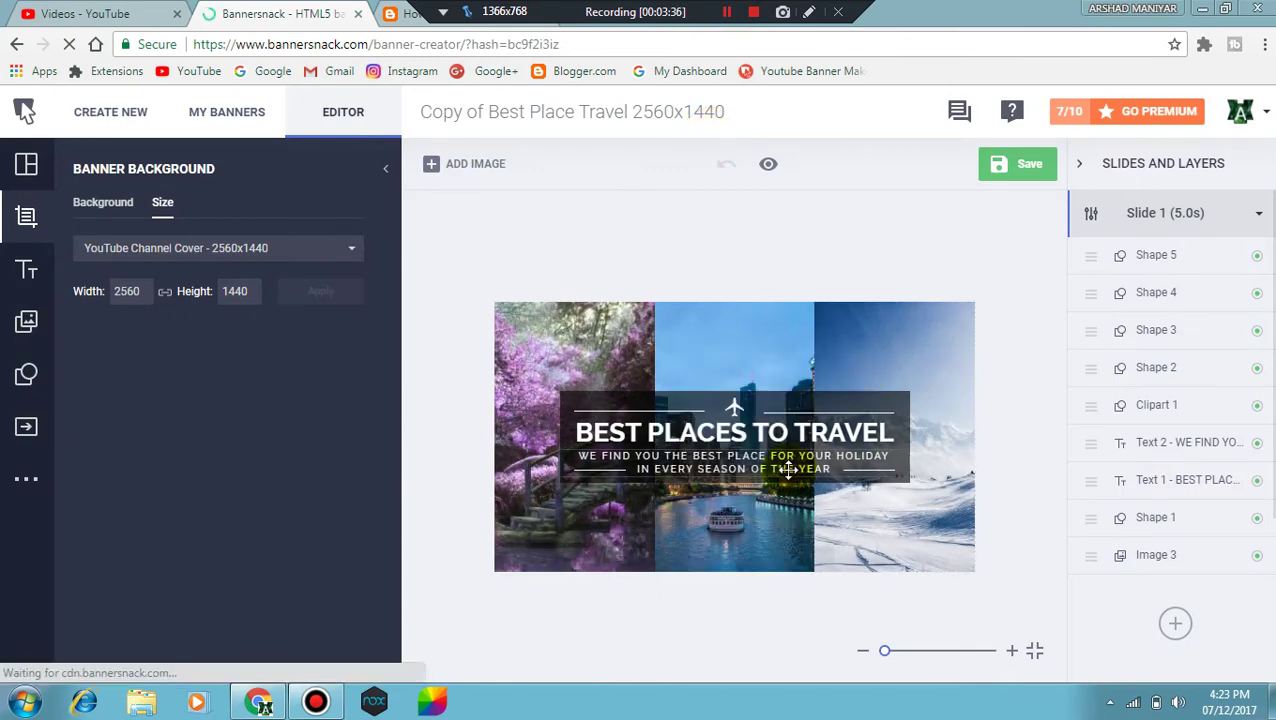
pyautogui.click(800, 437)
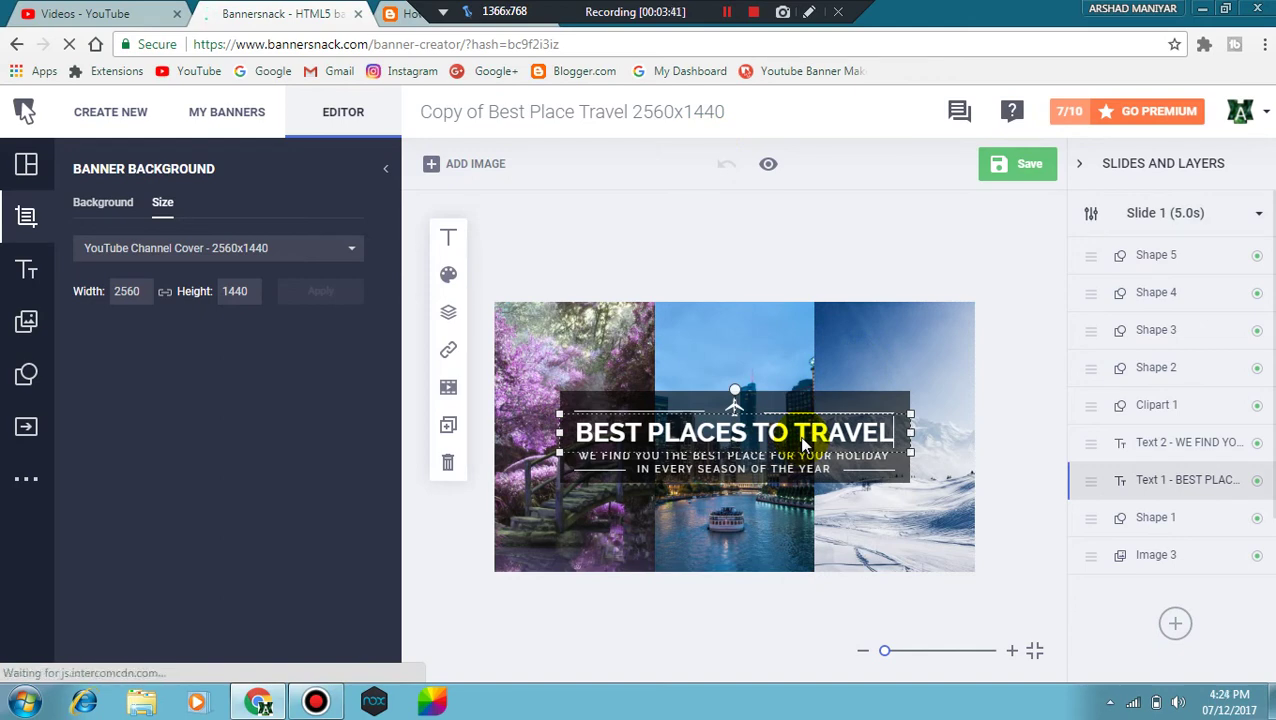
pyautogui.click(795, 459)
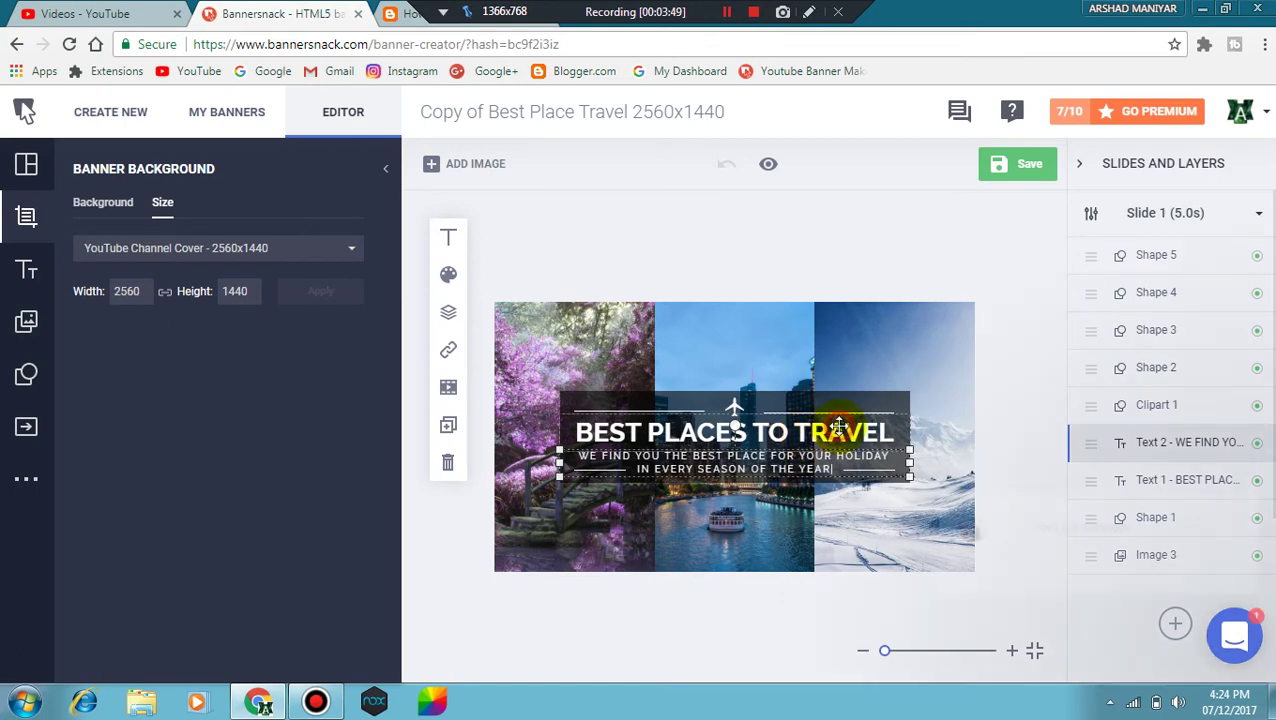
pyautogui.click(843, 428)
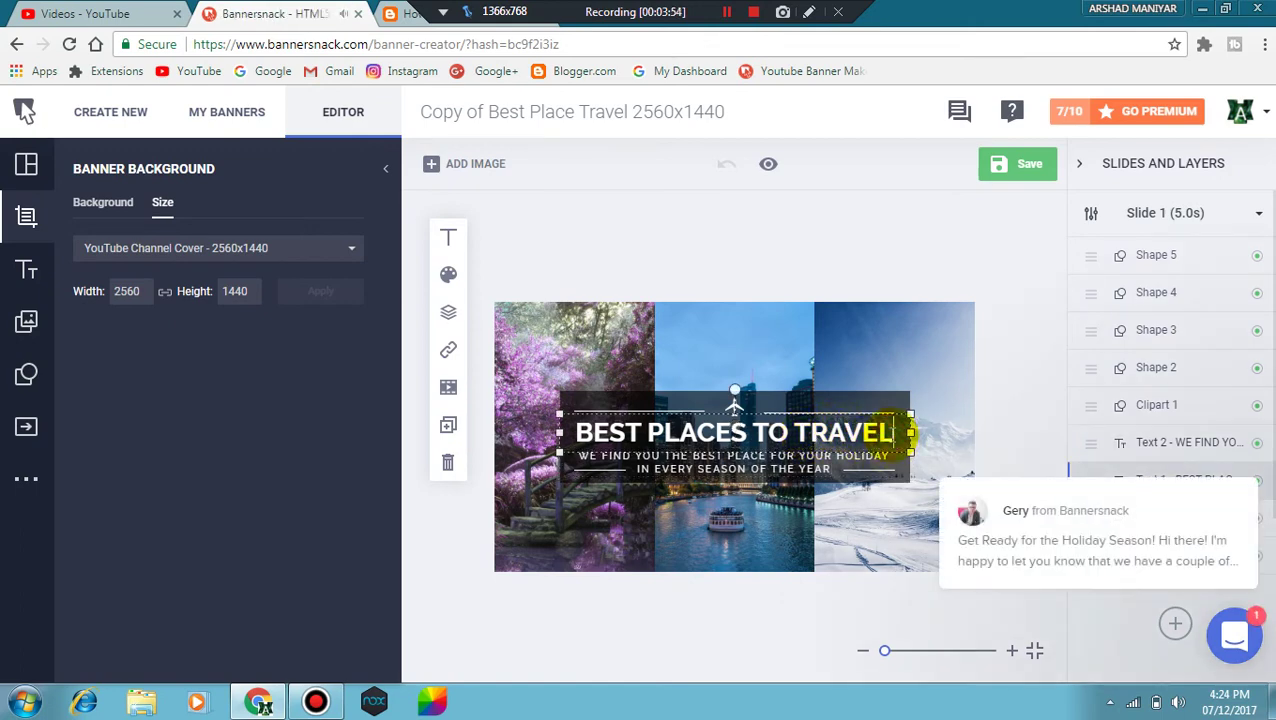
# Replace the BEST PLACES TO TRAVEL title with the channel owner's name.
pyautogui.press('BackSpace')
pyautogui.press('BackSpace')
pyautogui.press('BackSpace')
pyautogui.press('BackSpace')
pyautogui.press('BackSpace')
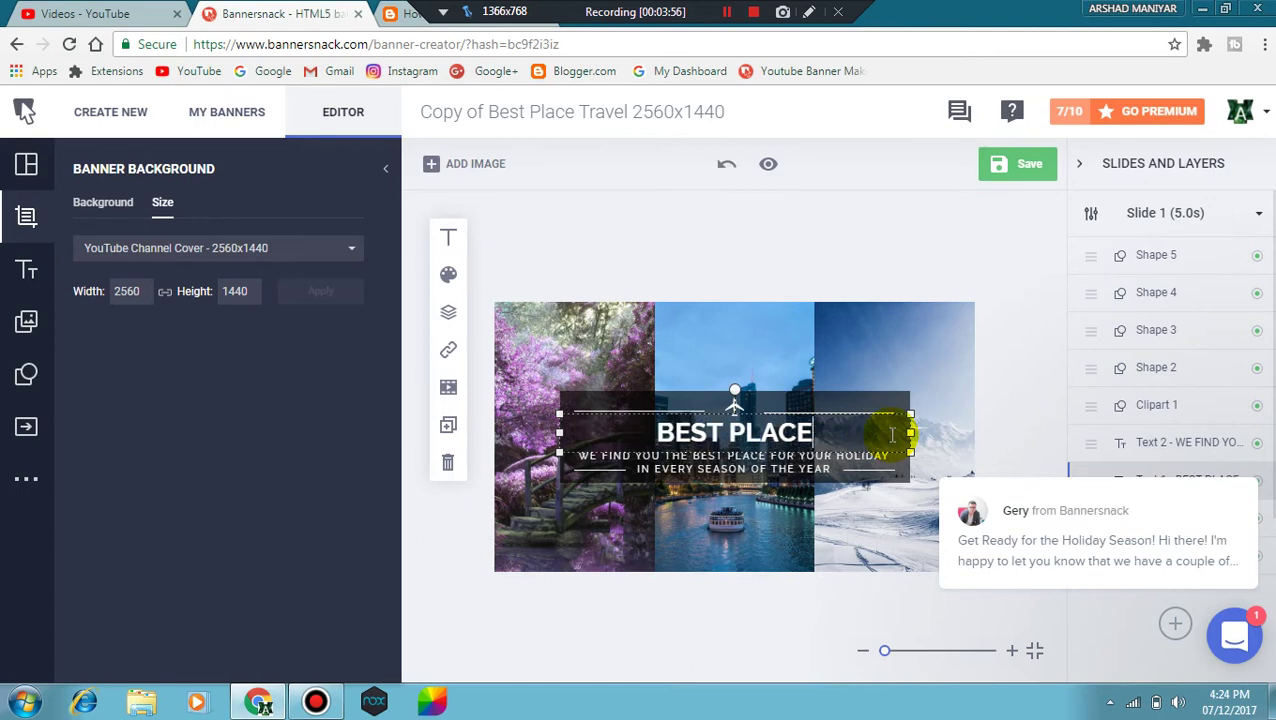
pyautogui.press('BackSpace')
pyautogui.press('BackSpace')
pyautogui.press('BackSpace')
pyautogui.press('BackSpace')
pyautogui.press('BackSpace')
pyautogui.press('BackSpace')
pyautogui.press('BackSpace')
pyautogui.press('BackSpace')
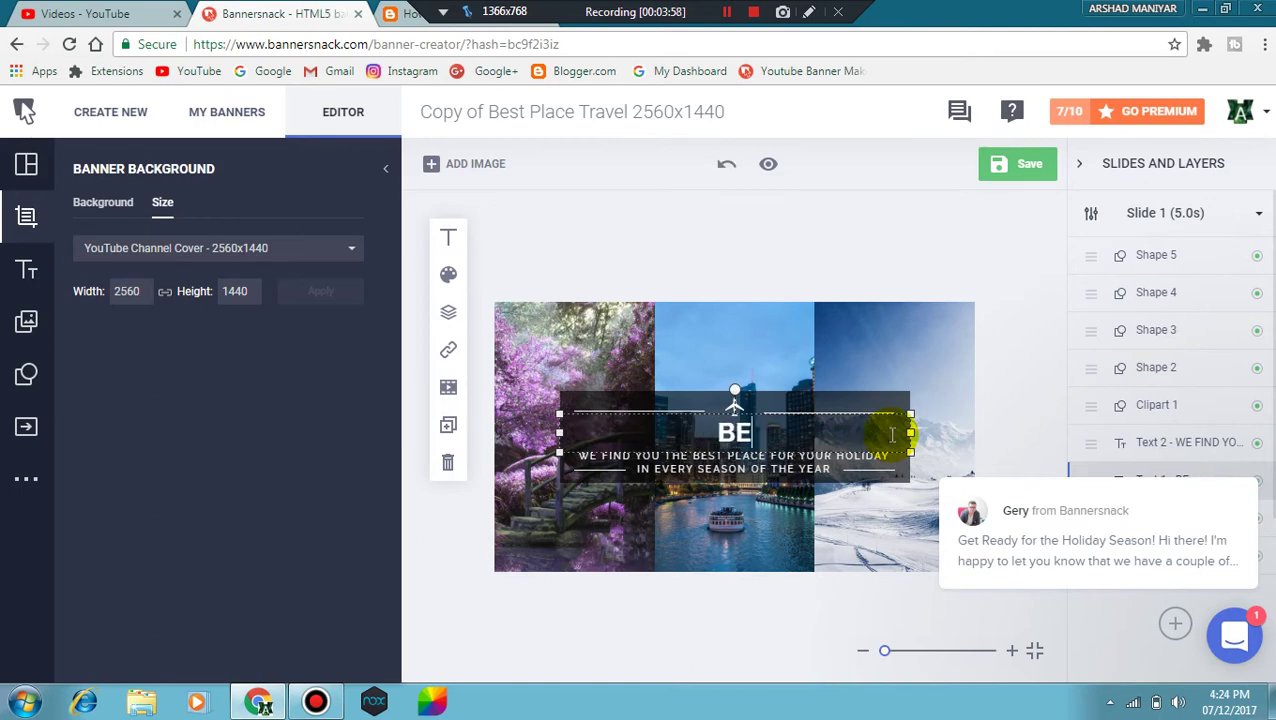
pyautogui.press('BackSpace')
pyautogui.press('BackSpace')
pyautogui.press('BackSpace')
pyautogui.press('BackSpace')
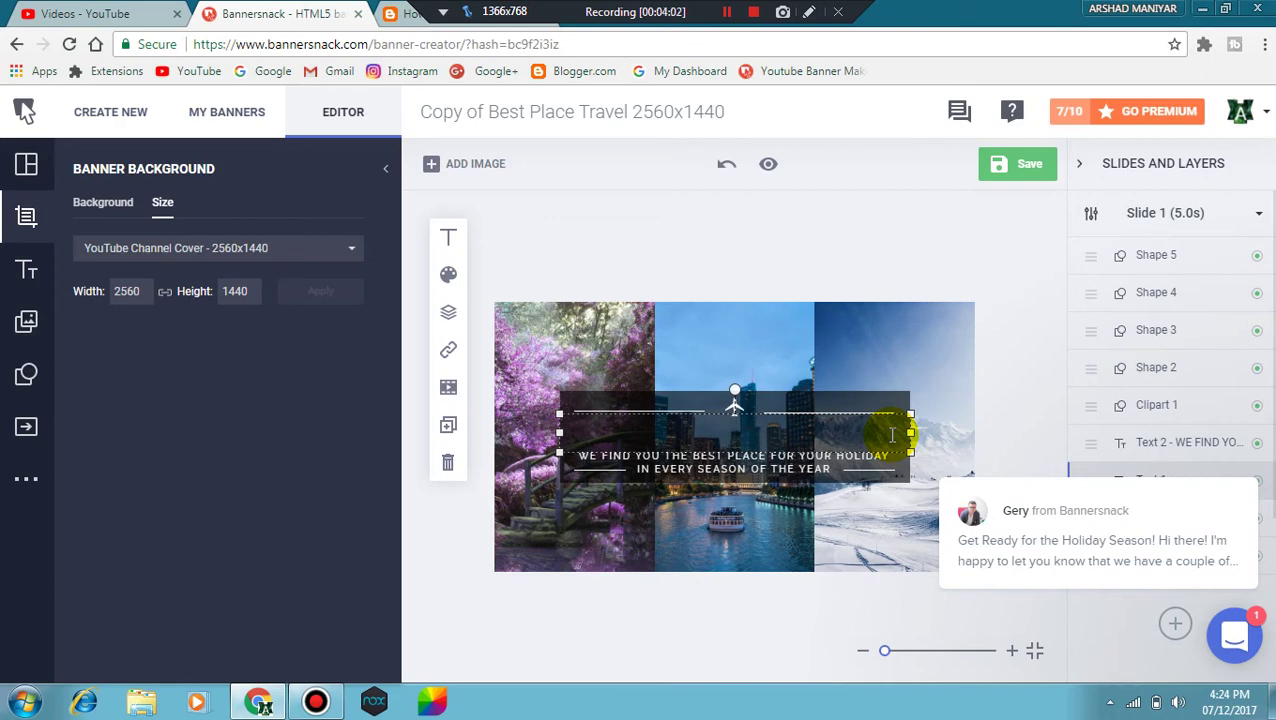
pyautogui.write('ARW')
pyautogui.press('BackSpace')
pyautogui.write('SHAD')
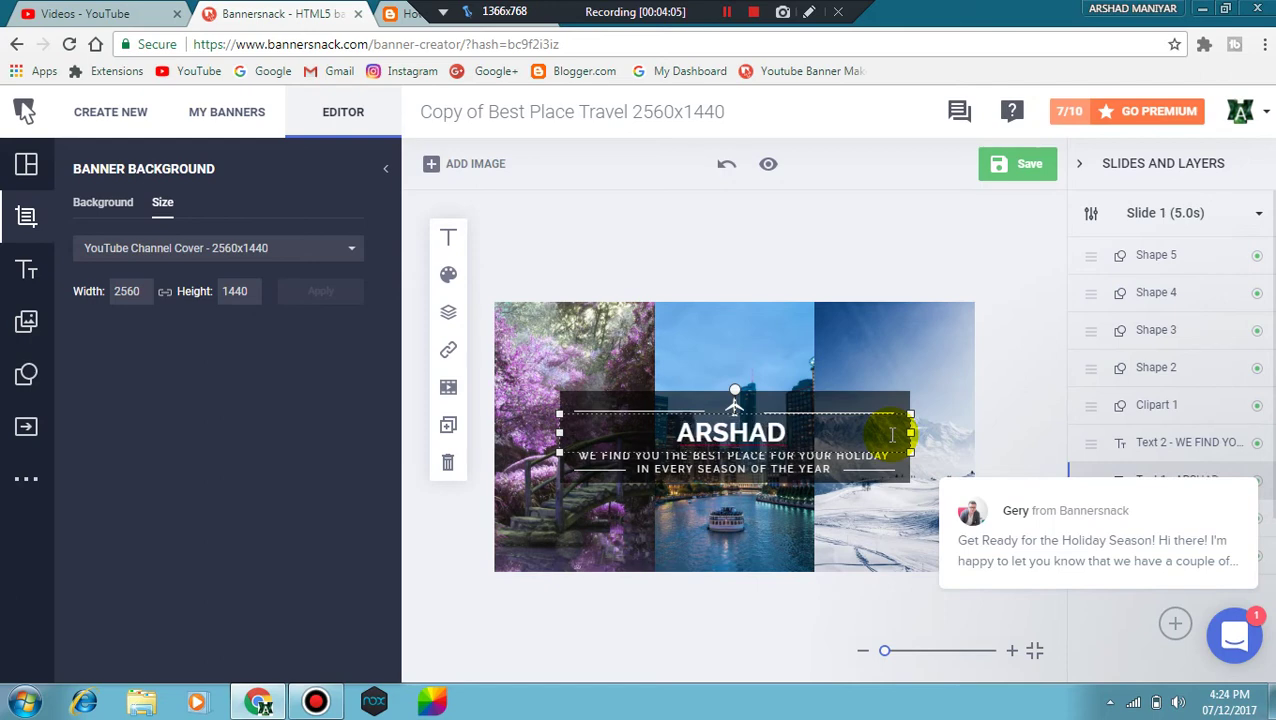
pyautogui.write(' MANIYA')
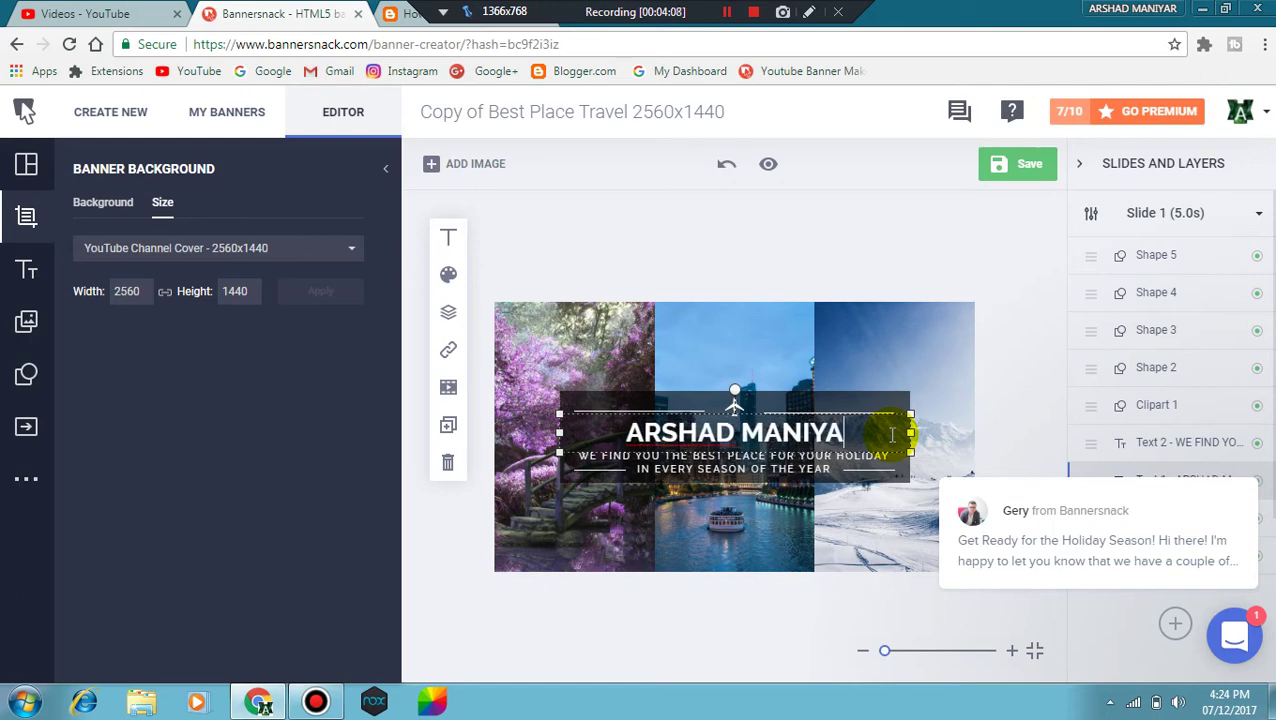
pyautogui.write('R')
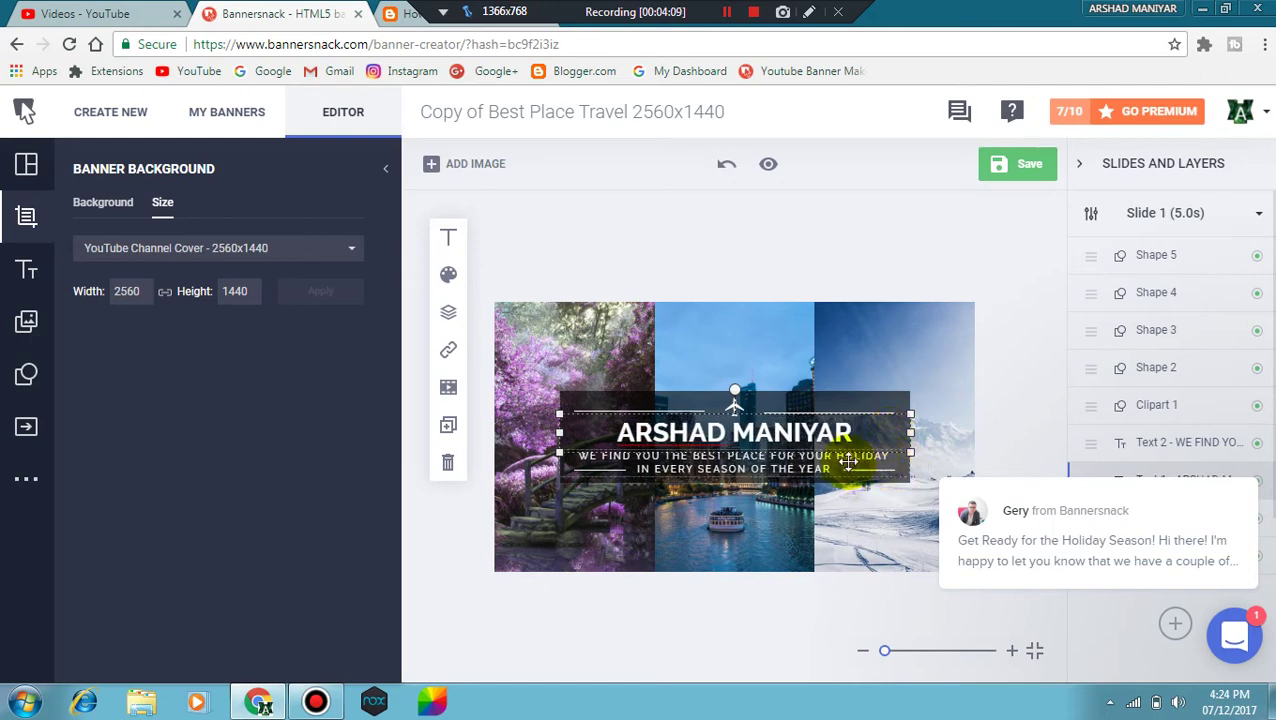
# Rewrite the subtitle as a BY credit line above 'A TECHNICAL CHANNEL'.
pyautogui.click(848, 461)
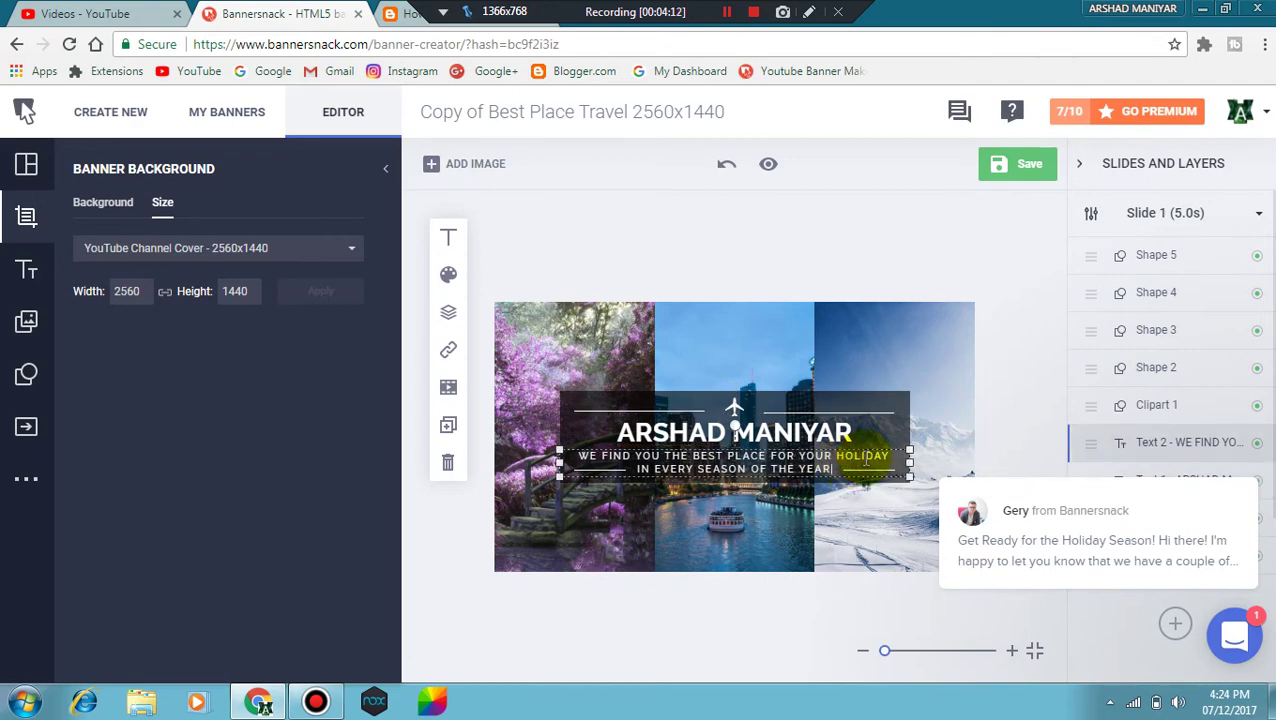
pyautogui.press('BackSpace')
pyautogui.press('BackSpace')
pyautogui.press('BackSpace')
pyautogui.press('BackSpace')
pyautogui.press('BackSpace')
pyautogui.press('BackSpace')
pyautogui.press('BackSpace')
pyautogui.press('BackSpace')
pyautogui.press('BackSpace')
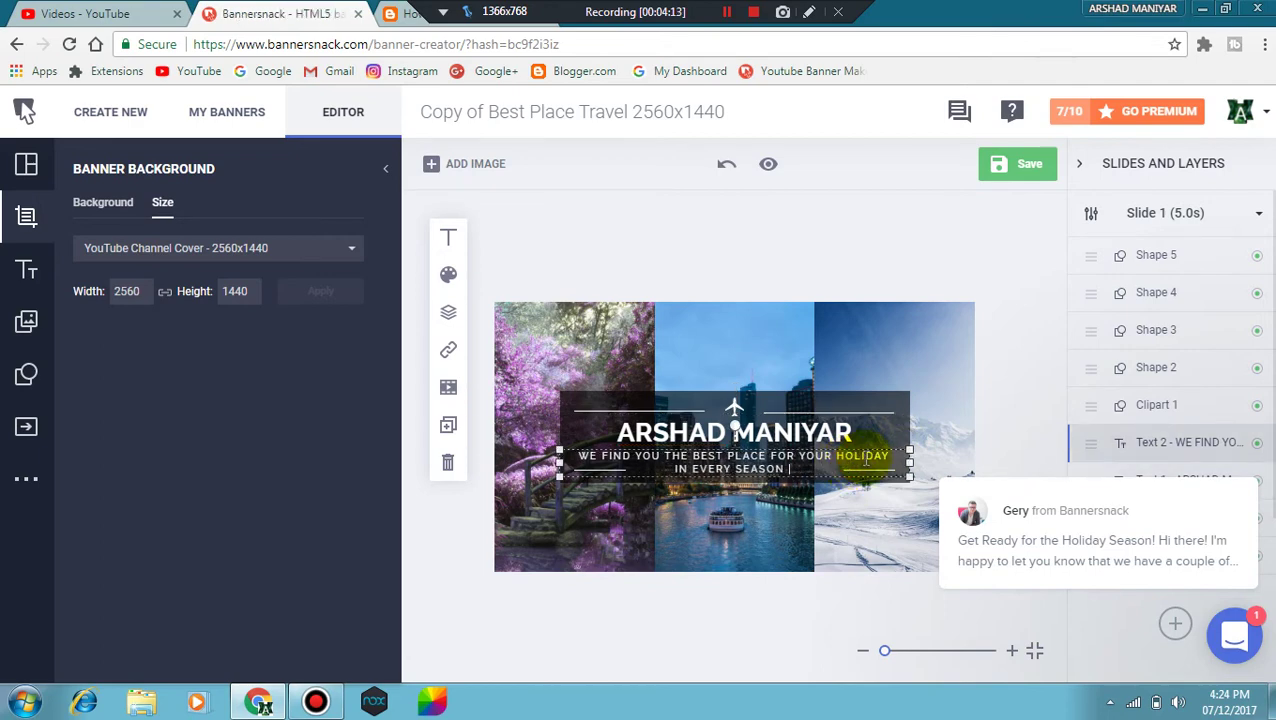
pyautogui.press('BackSpace')
pyautogui.press('BackSpace')
pyautogui.press('BackSpace')
pyautogui.press('BackSpace')
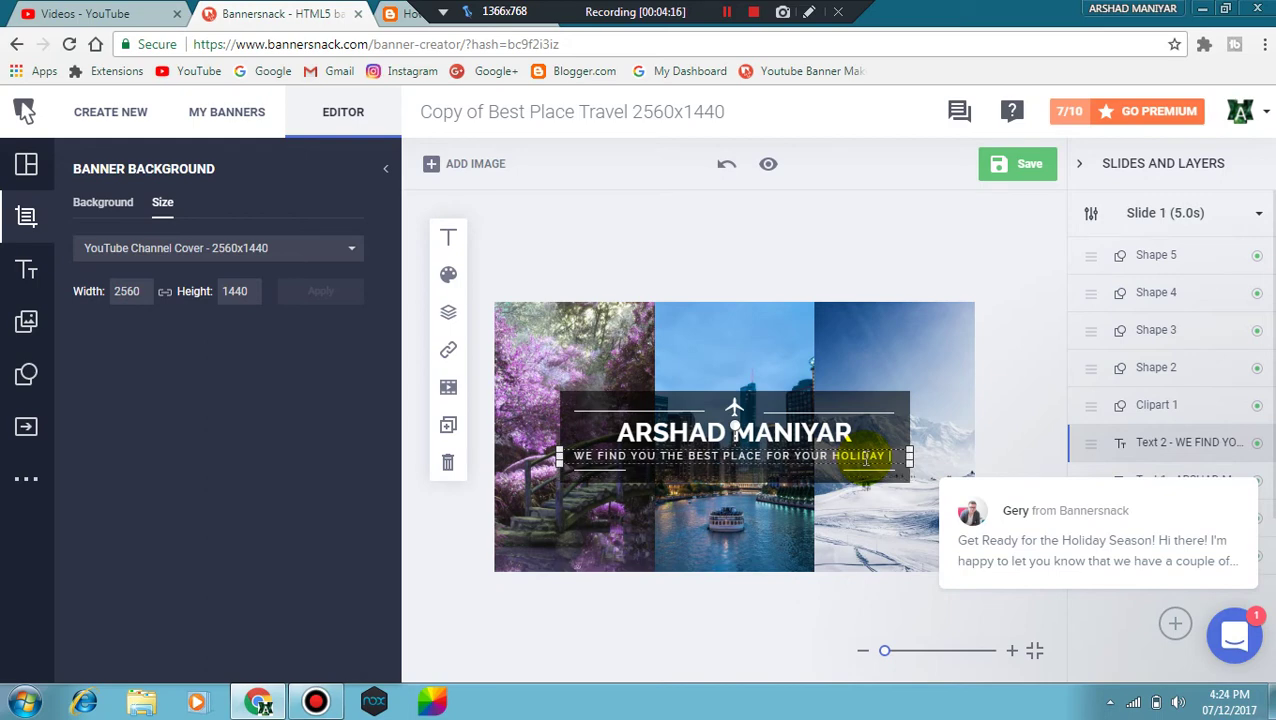
pyautogui.press('BackSpace')
pyautogui.press('BackSpace')
pyautogui.press('BackSpace')
pyautogui.press('BackSpace')
pyautogui.press('BackSpace')
pyautogui.press('BackSpace')
pyautogui.press('BackSpace')
pyautogui.press('BackSpace')
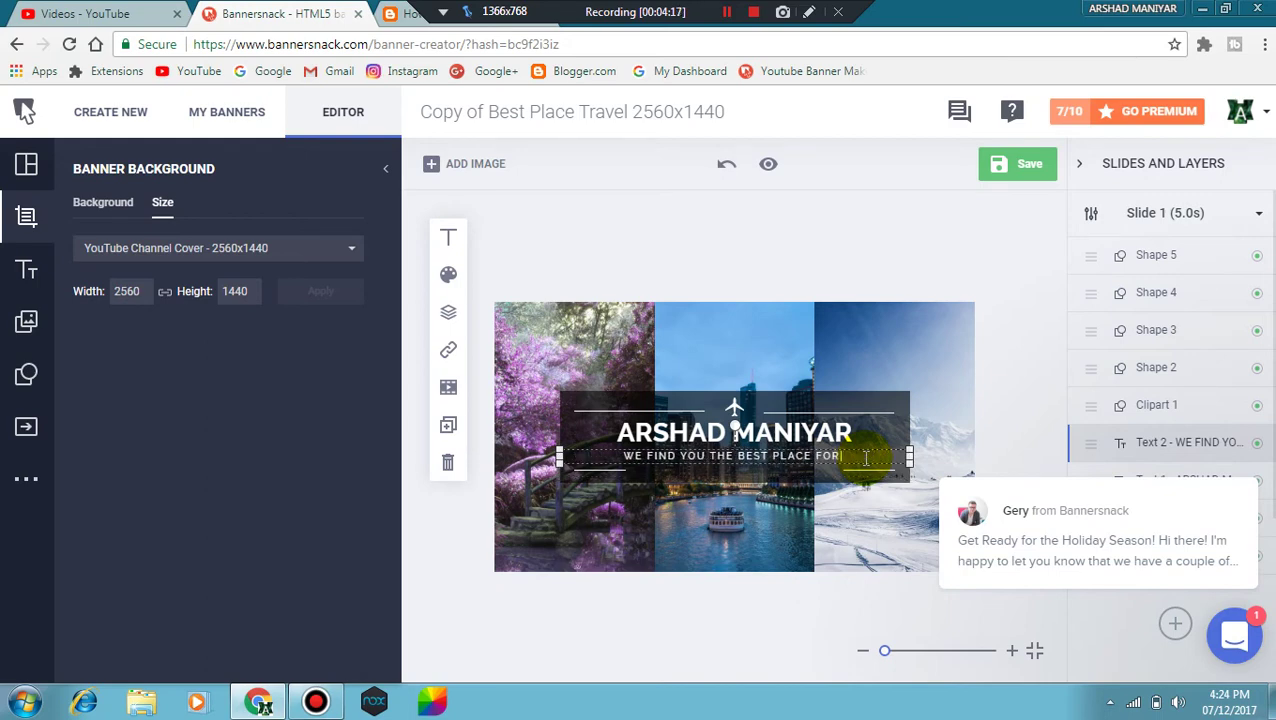
pyautogui.press('BackSpace')
pyautogui.press('BackSpace')
pyautogui.press('BackSpace')
pyautogui.press('BackSpace')
pyautogui.press('BackSpace')
pyautogui.press('BackSpace')
pyautogui.press('BackSpace')
pyautogui.press('BackSpace')
pyautogui.press('BackSpace')
pyautogui.write('BY A')
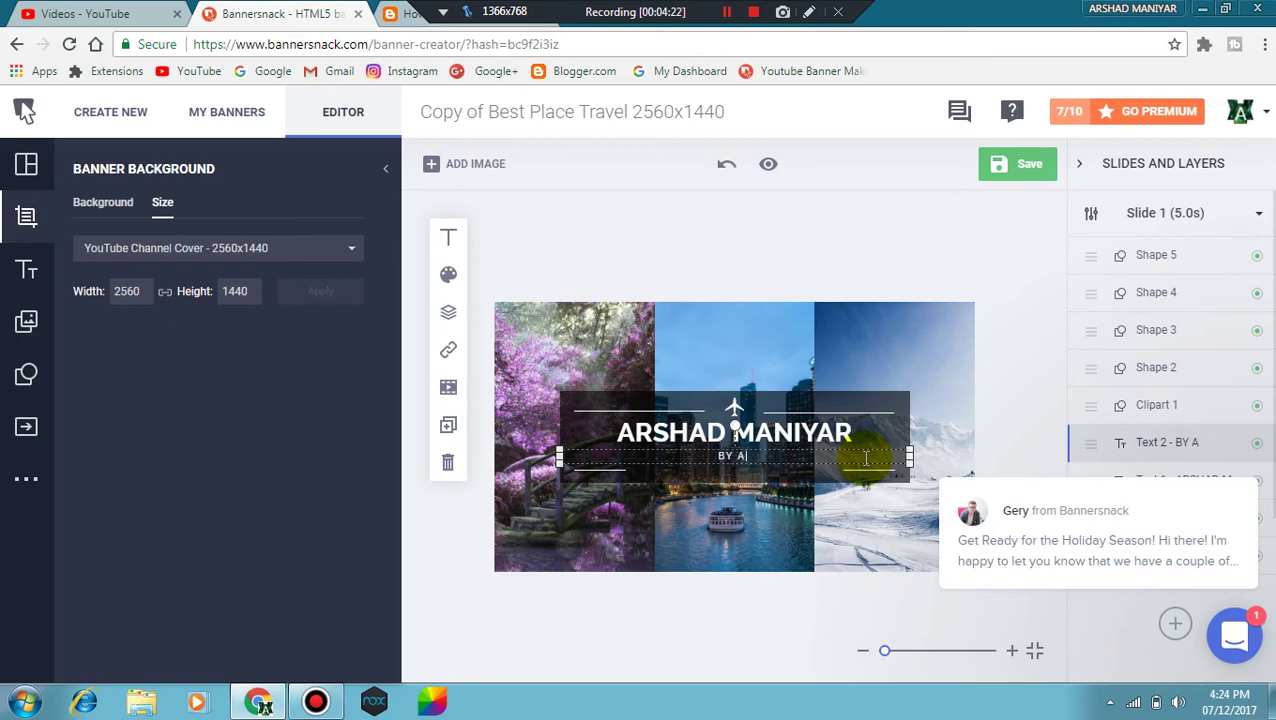
pyautogui.write('RSHAD MANIY')
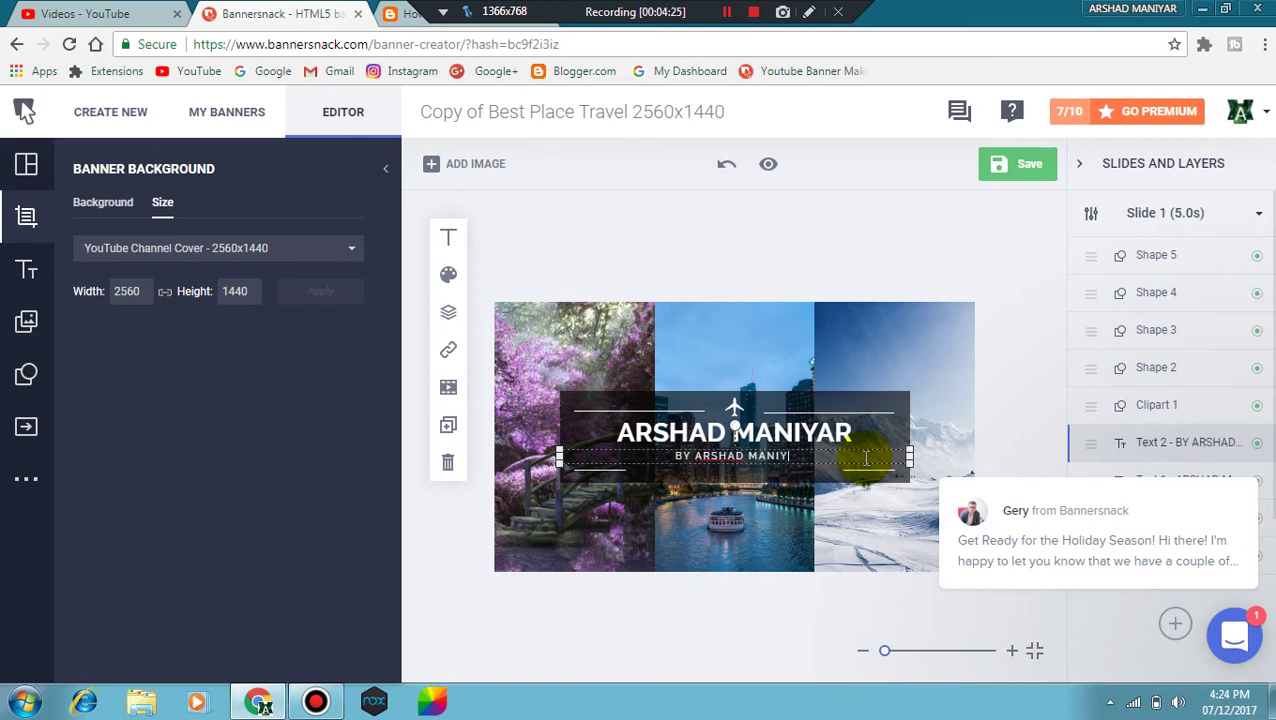
pyautogui.write('AR')
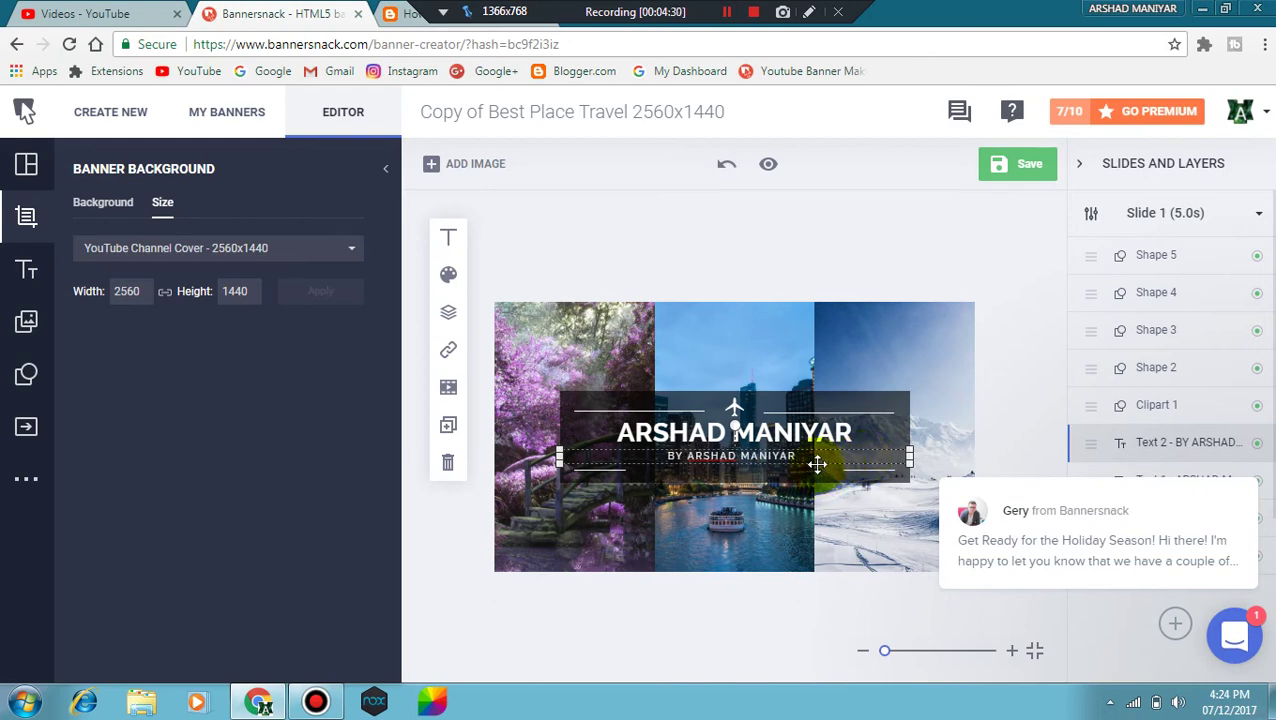
pyautogui.press('Return')
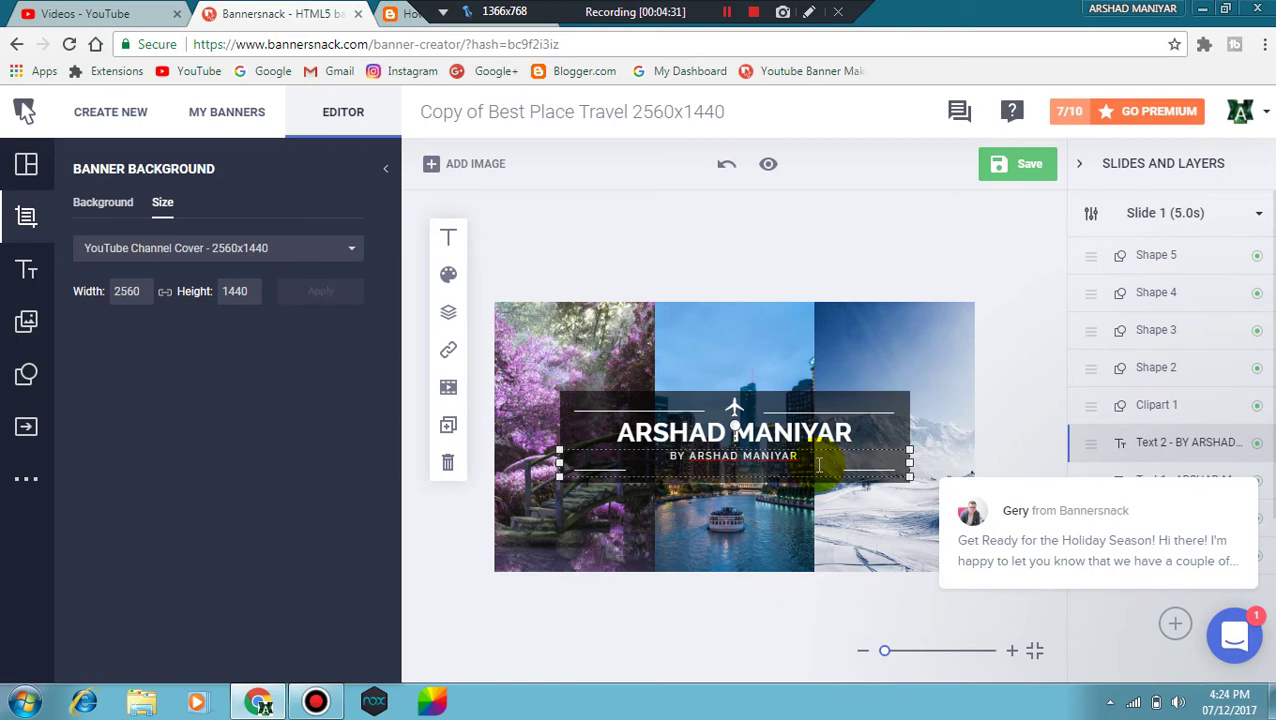
pyautogui.write('AS')
pyautogui.write('TECHNI')
pyautogui.write('CAL CH')
pyautogui.write('ANNEL')
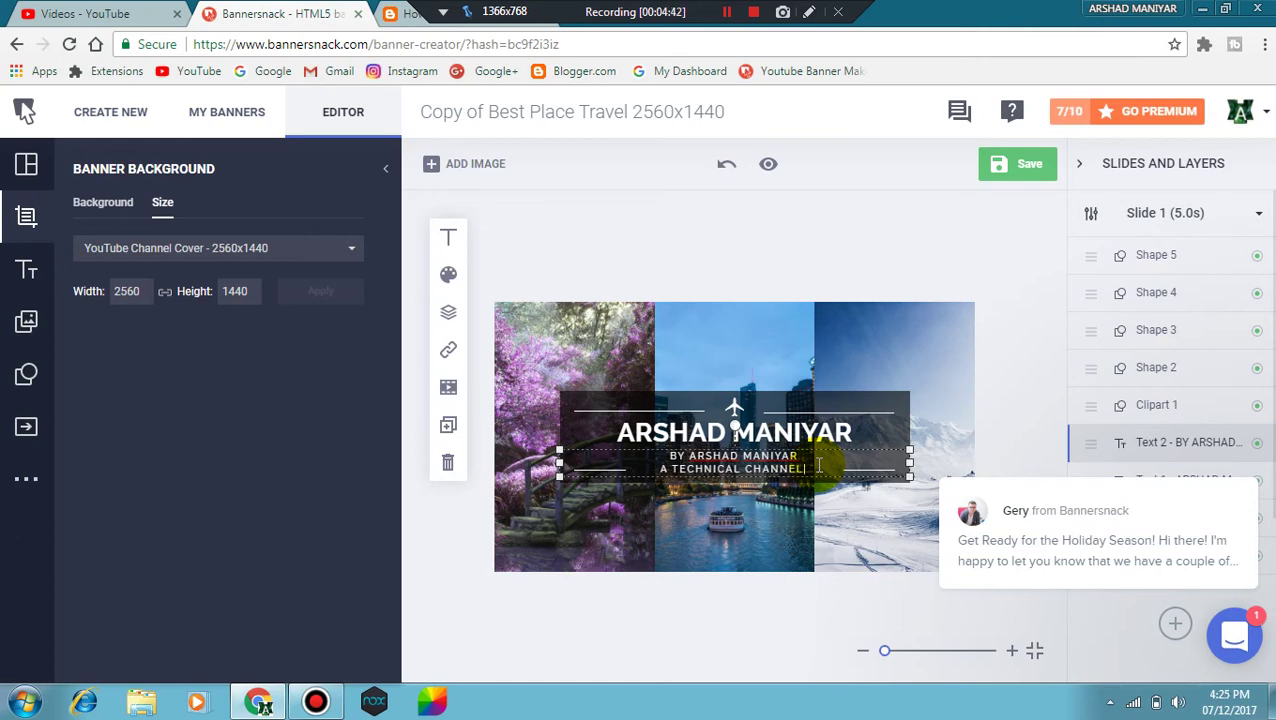
# Save the banner under the name 'Copy of Best Place Travel 2560x1440'.
pyautogui.click(848, 615)
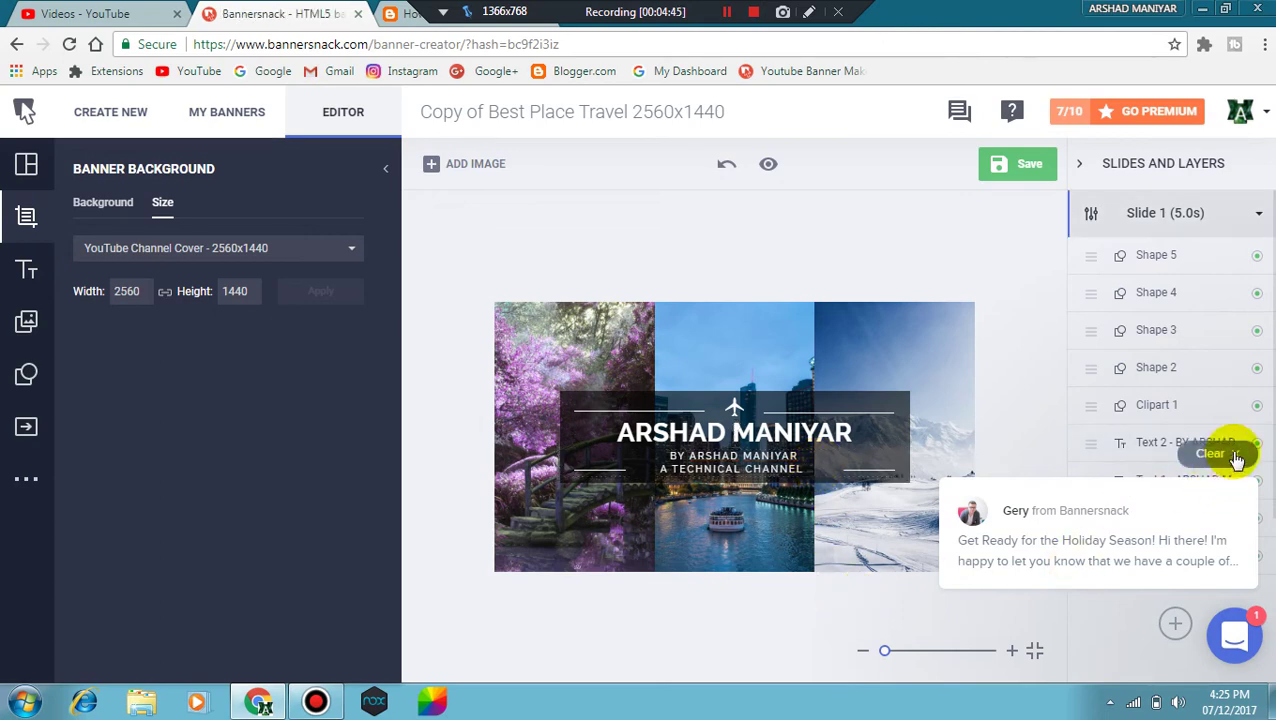
pyautogui.click(1237, 457)
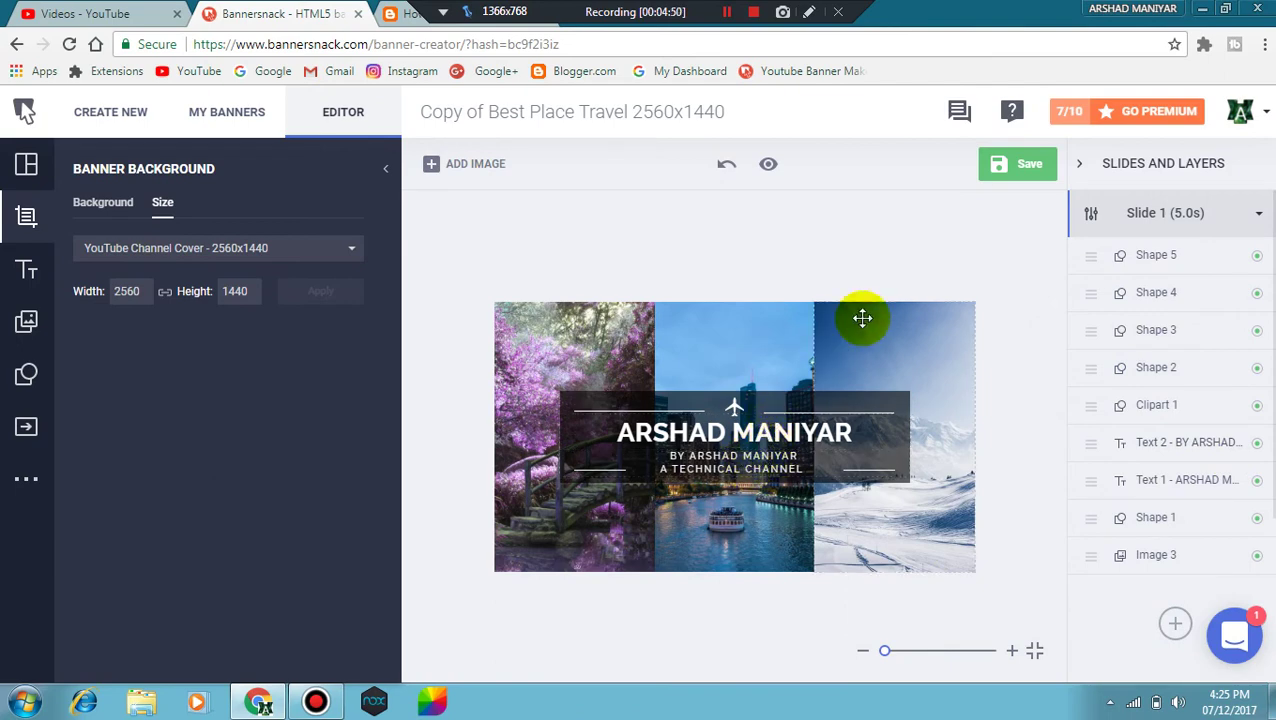
pyautogui.click(1024, 161)
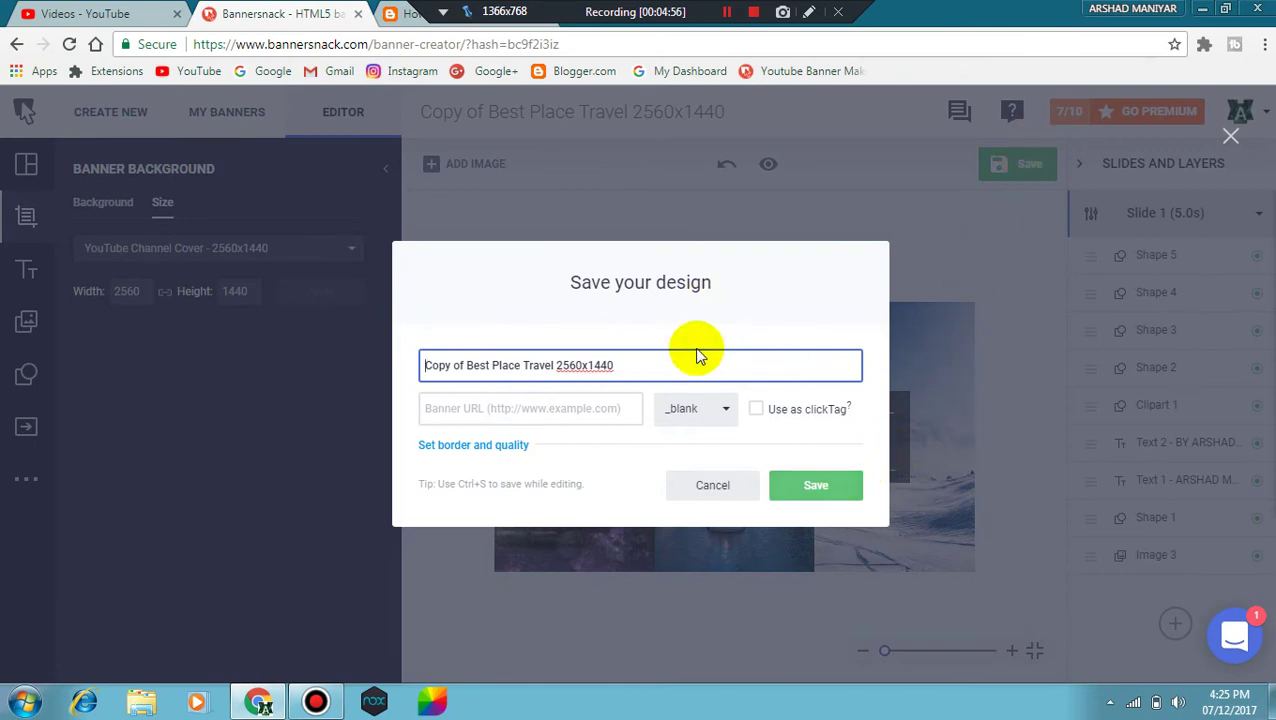
pyautogui.click(592, 409)
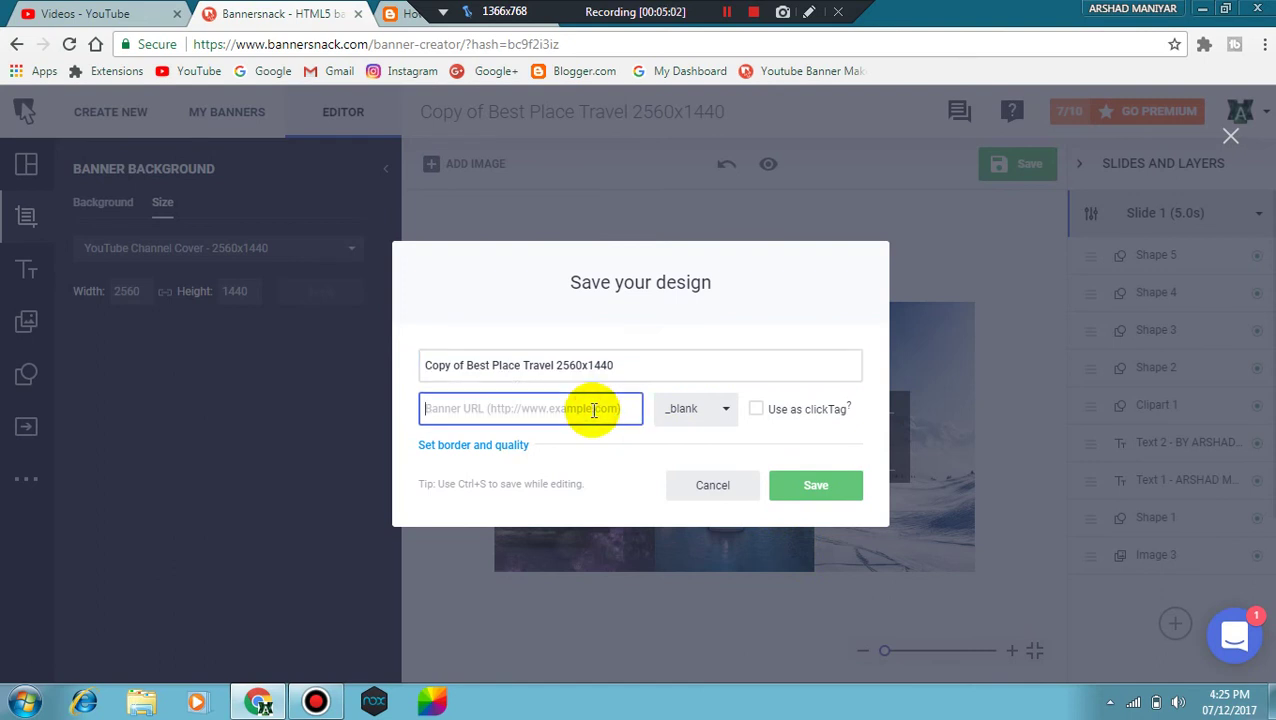
pyautogui.click(808, 486)
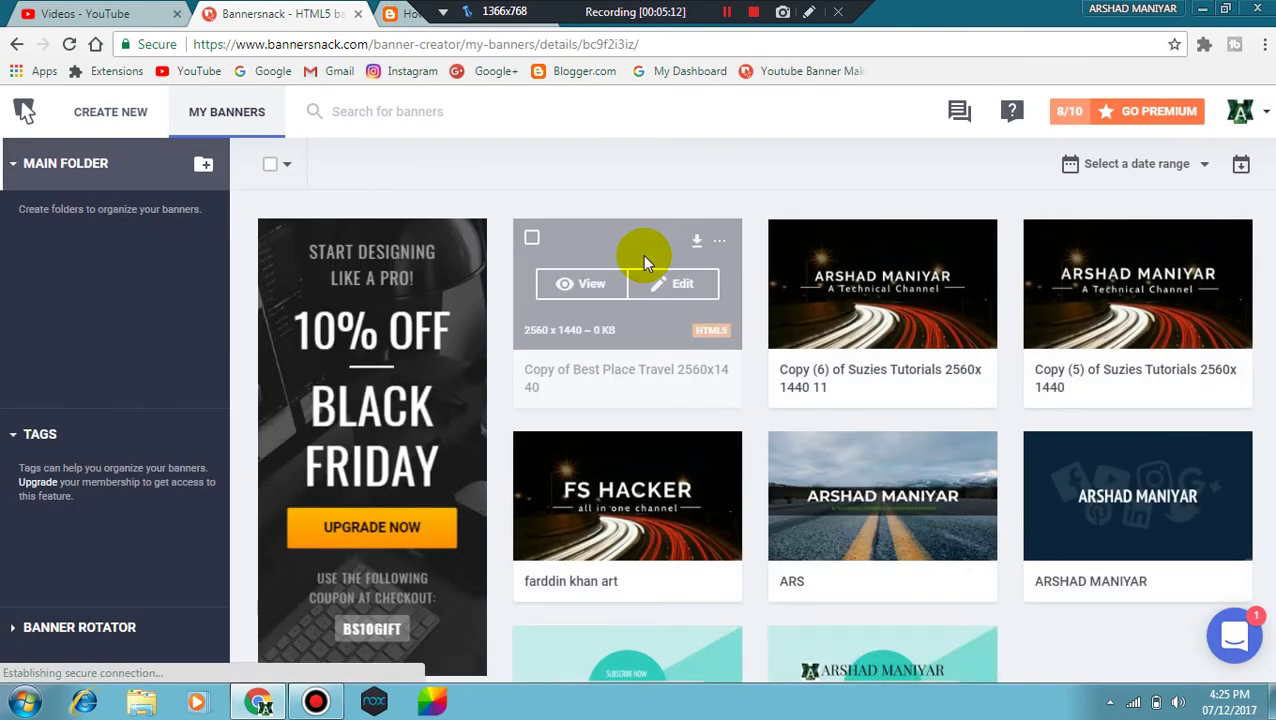
# Download the banner as JPG, saving Copy-of-Best-Place-Travel-2560x1440.jpg.
pyautogui.click(703, 245)
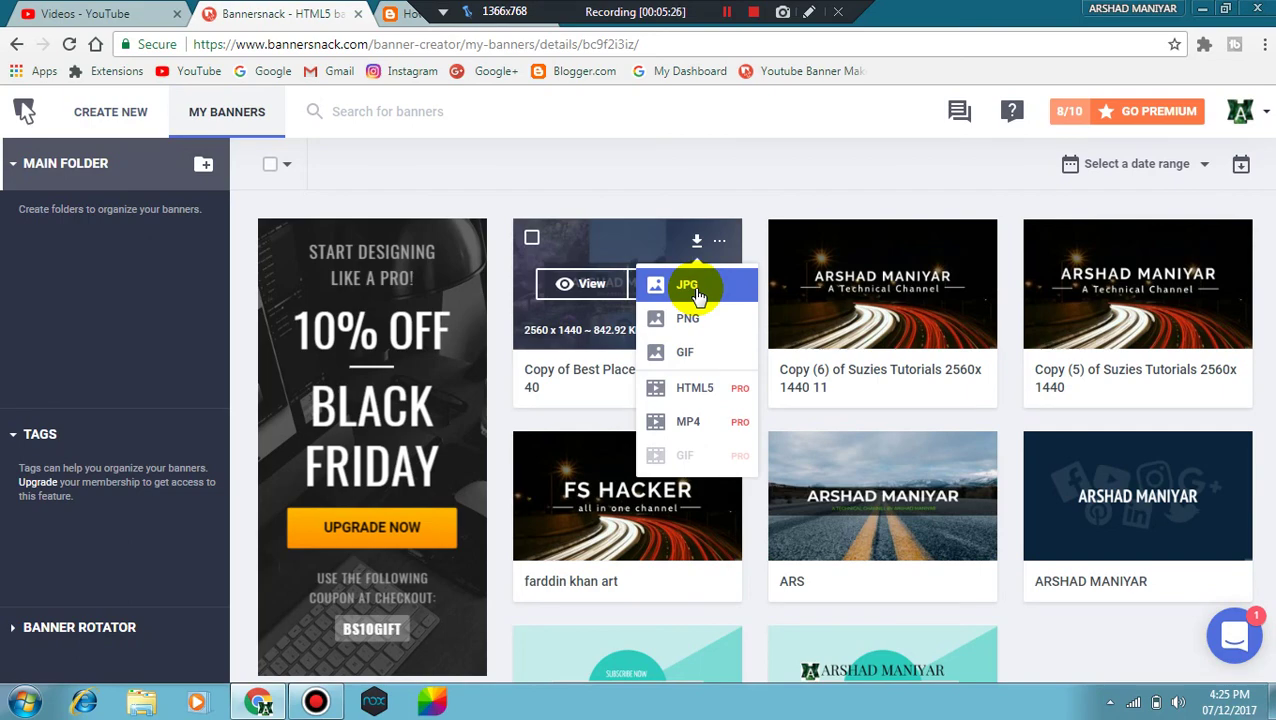
pyautogui.click(698, 290)
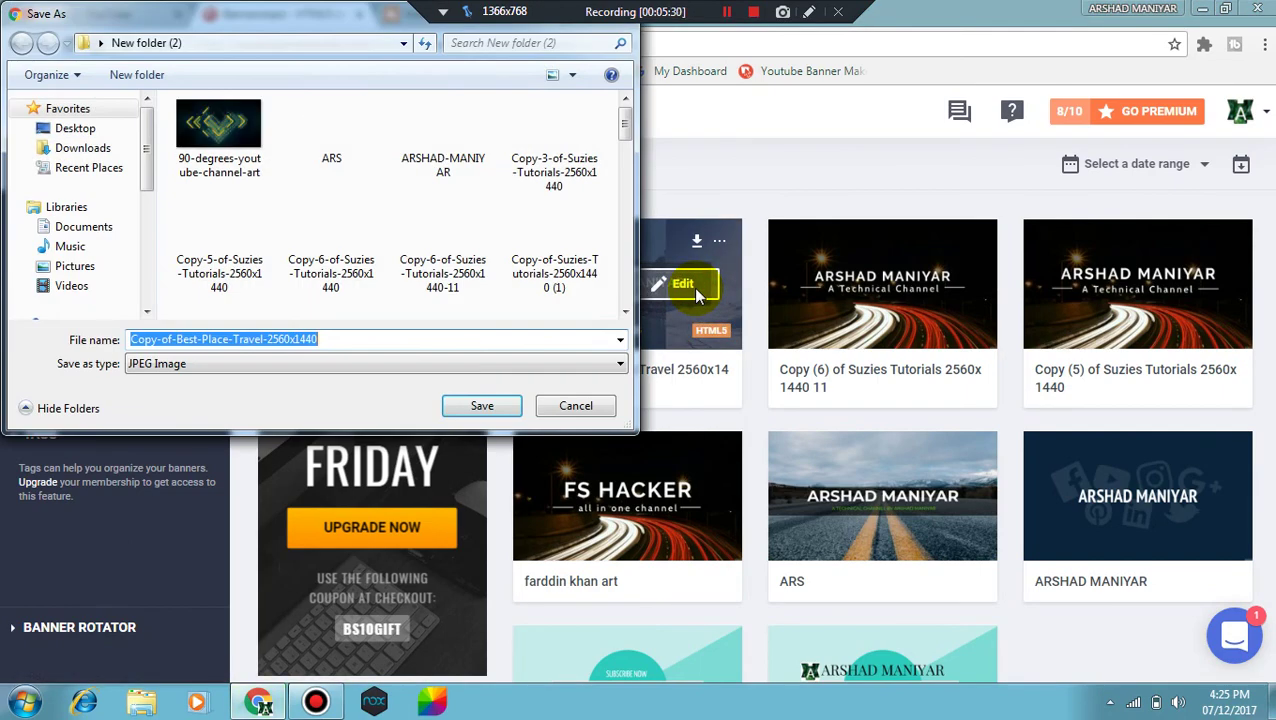
pyautogui.click(482, 406)
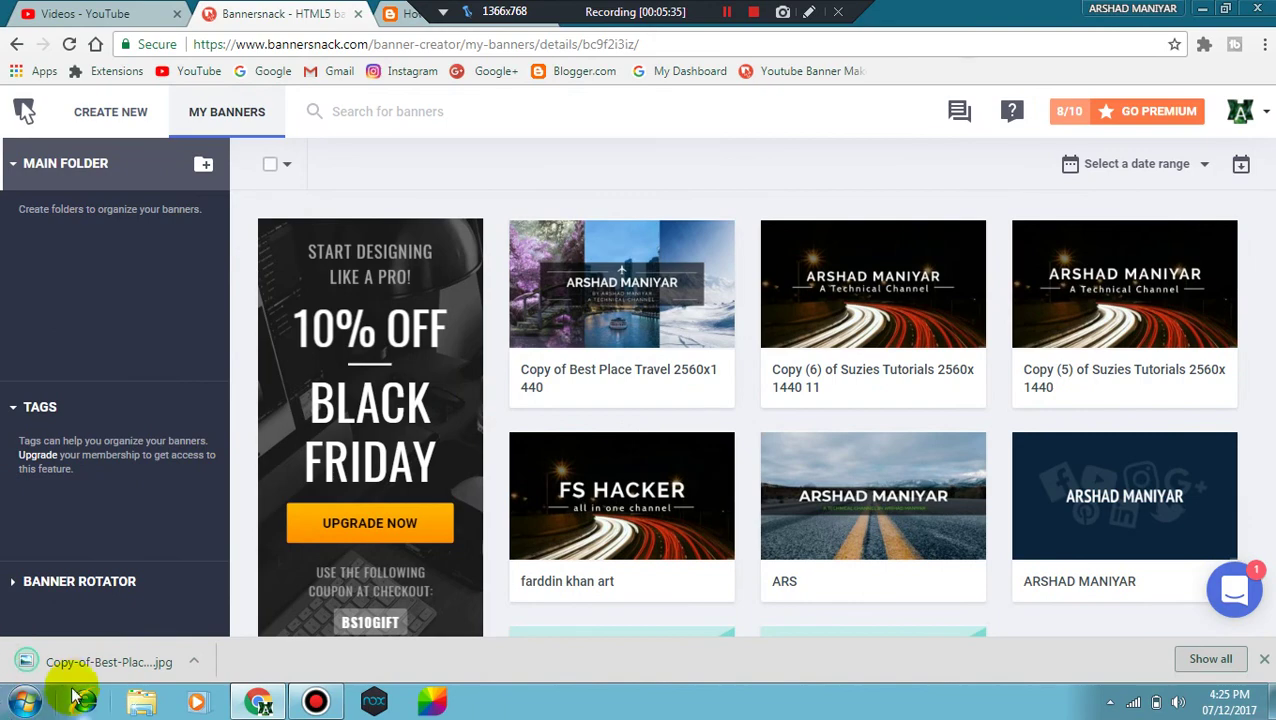
pyautogui.click(80, 662)
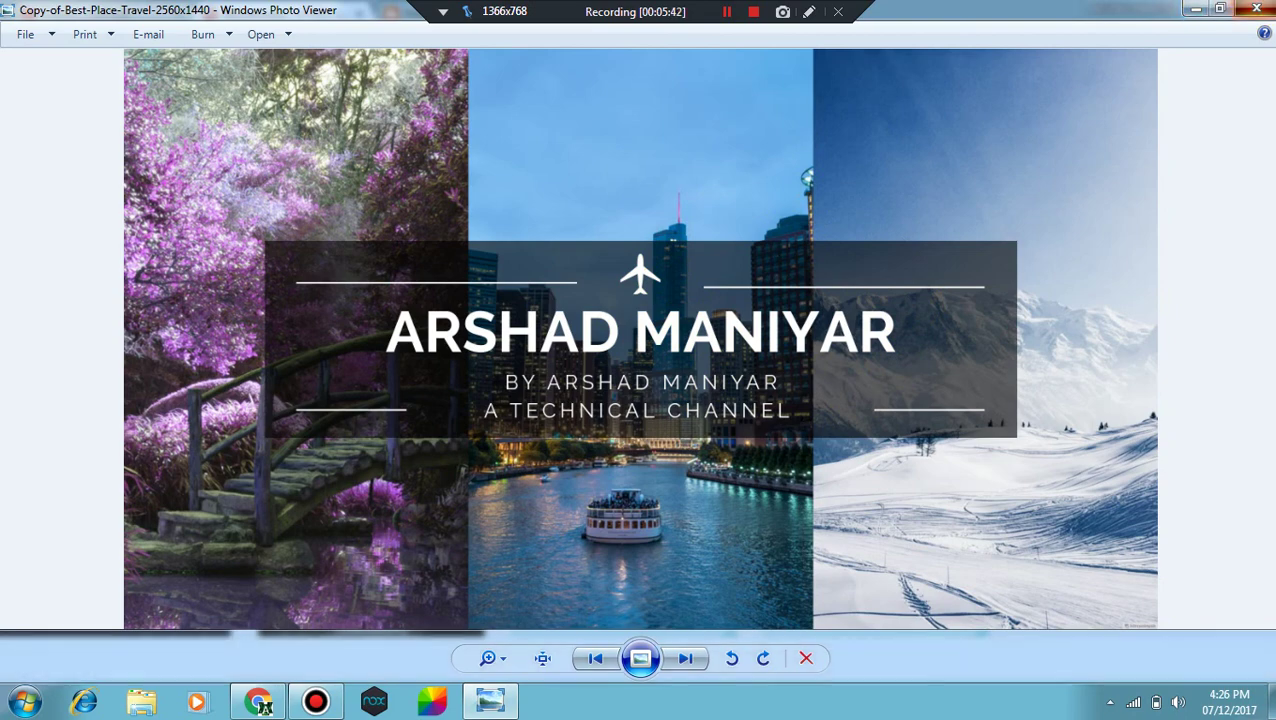
pyautogui.click(1256, 9)
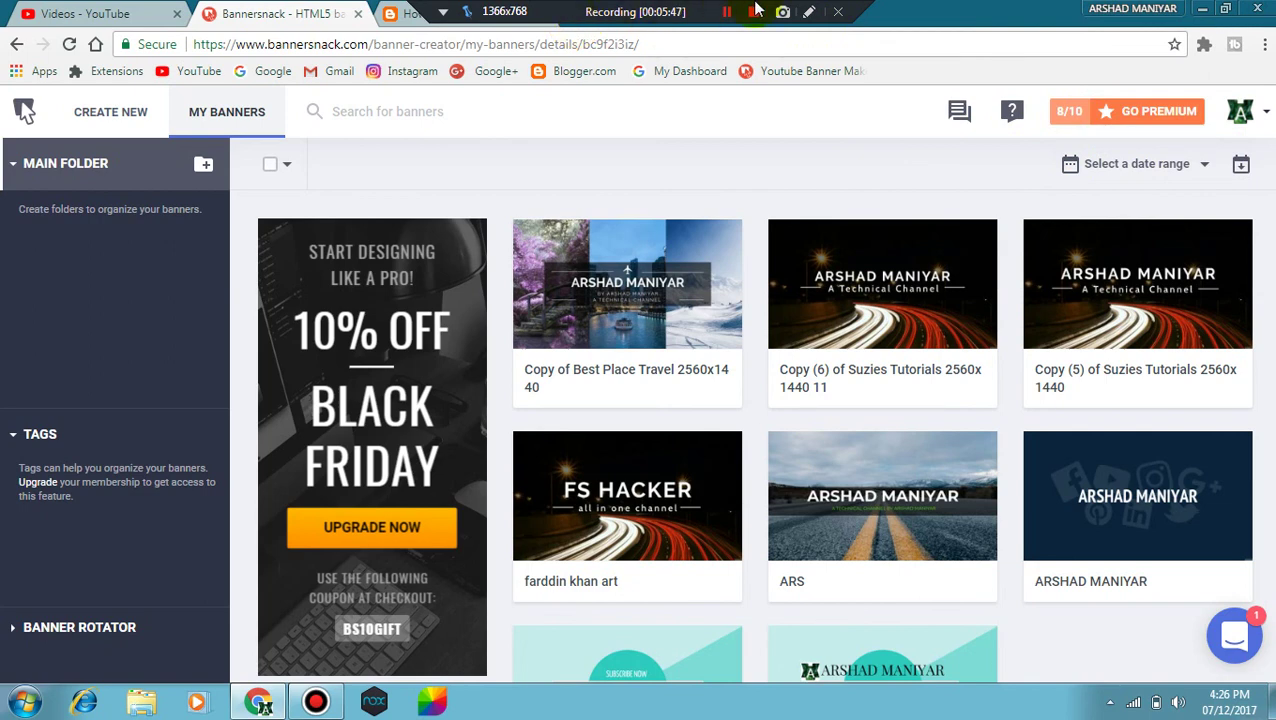
# Switch to the Blogger post tab and scroll through the post.
pyautogui.click(727, 12)
pyautogui.click(727, 12)
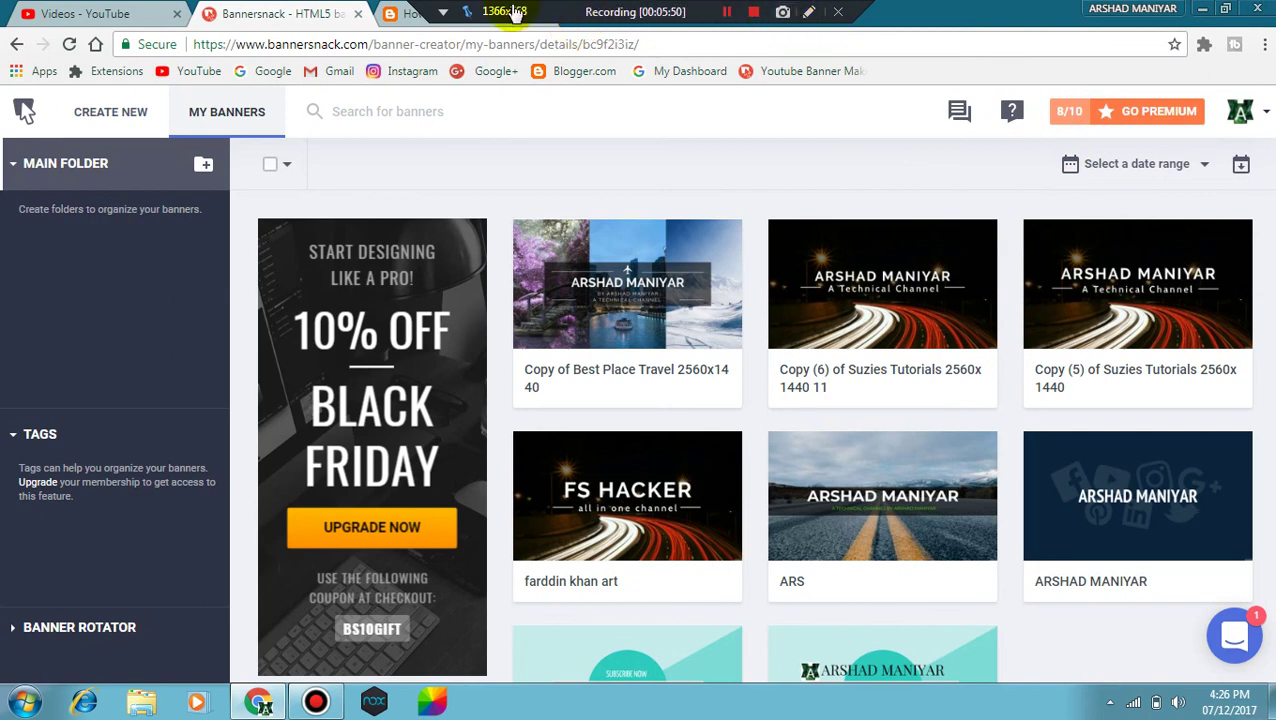
pyautogui.click(405, 13)
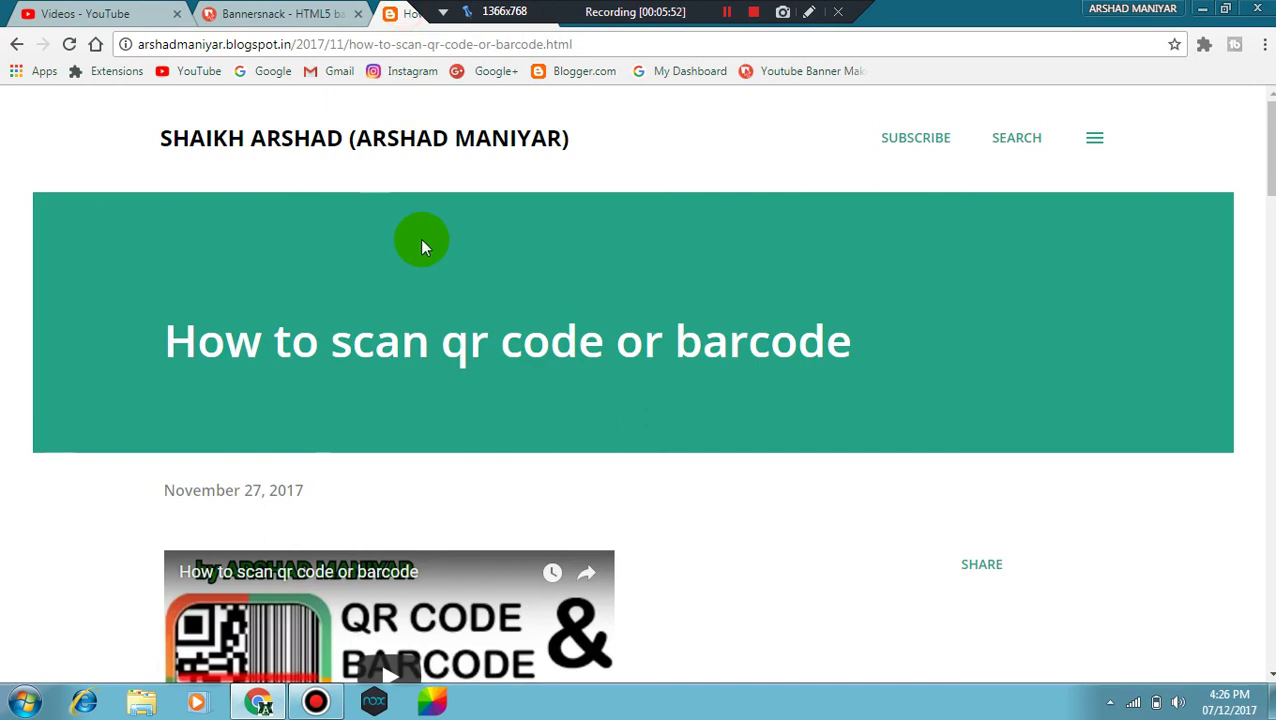
pyautogui.scroll(-5, 420, 245)
pyautogui.scroll(-2, 420, 245)
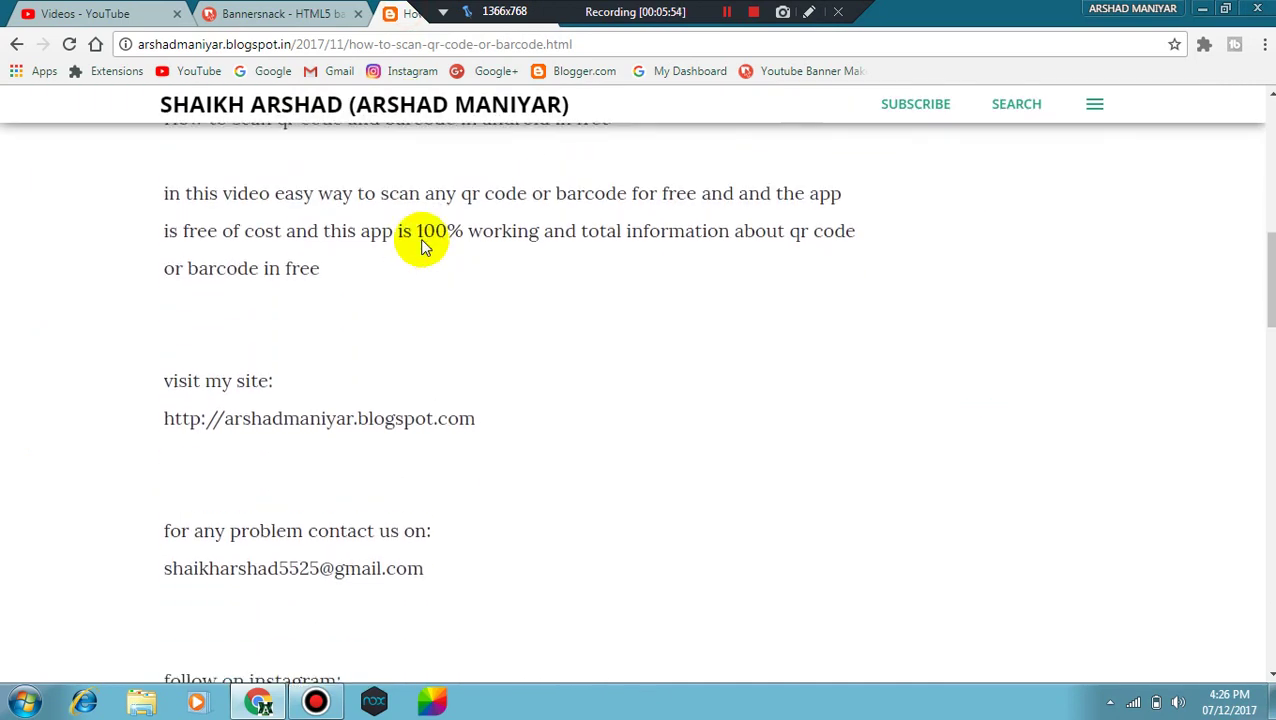
pyautogui.scroll(7, 420, 245)
# Go back to the blog's home page showing the QR code post.
pyautogui.click(16, 44)
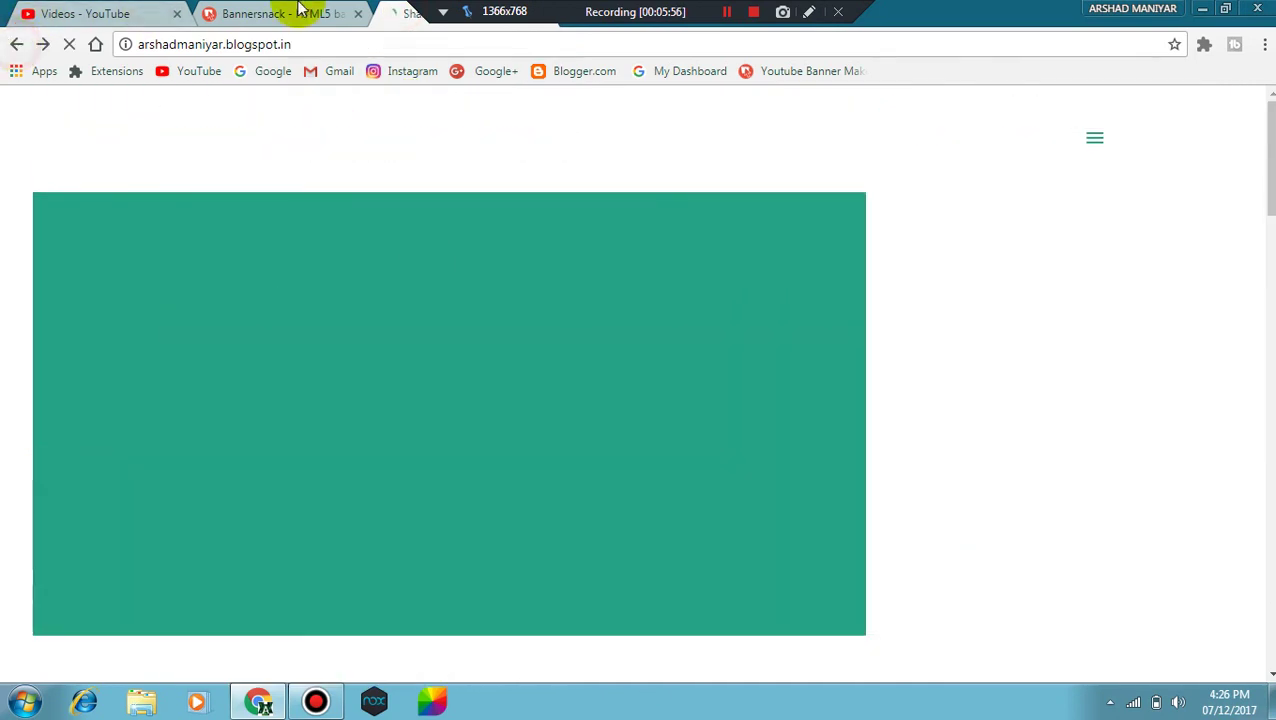
pyautogui.click(88, 12)
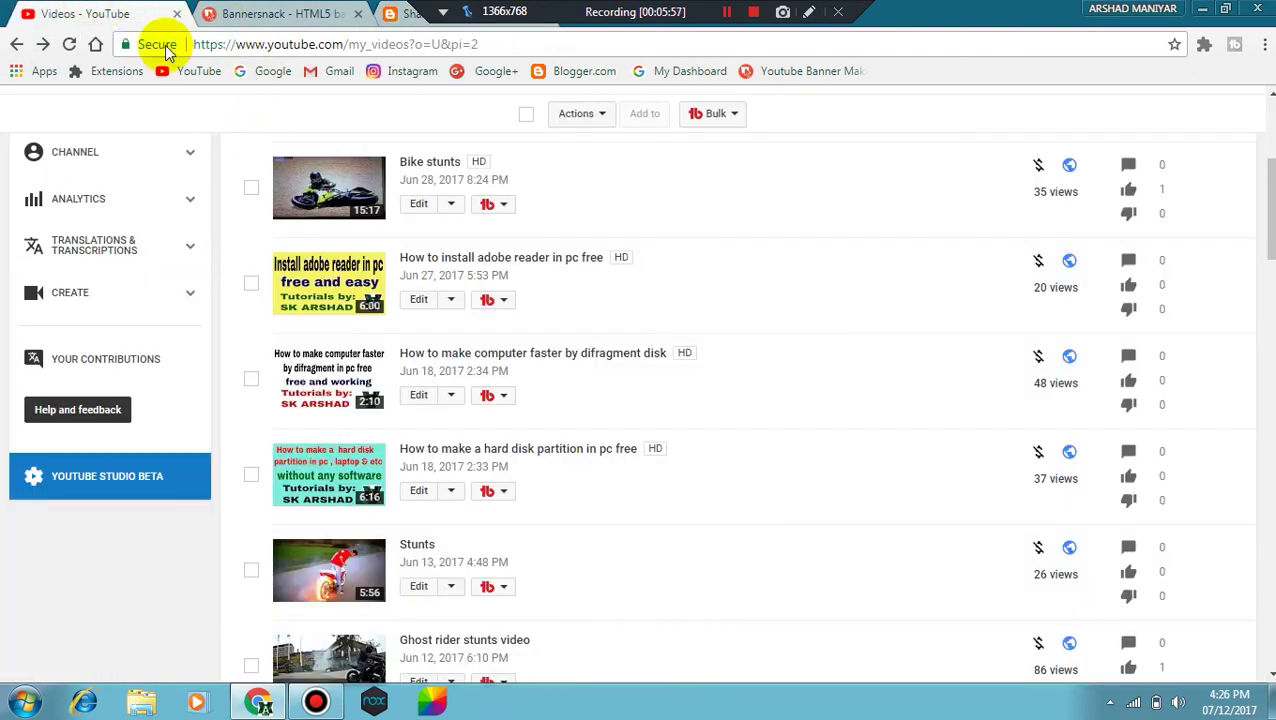
pyautogui.click(320, 12)
pyautogui.click(405, 13)
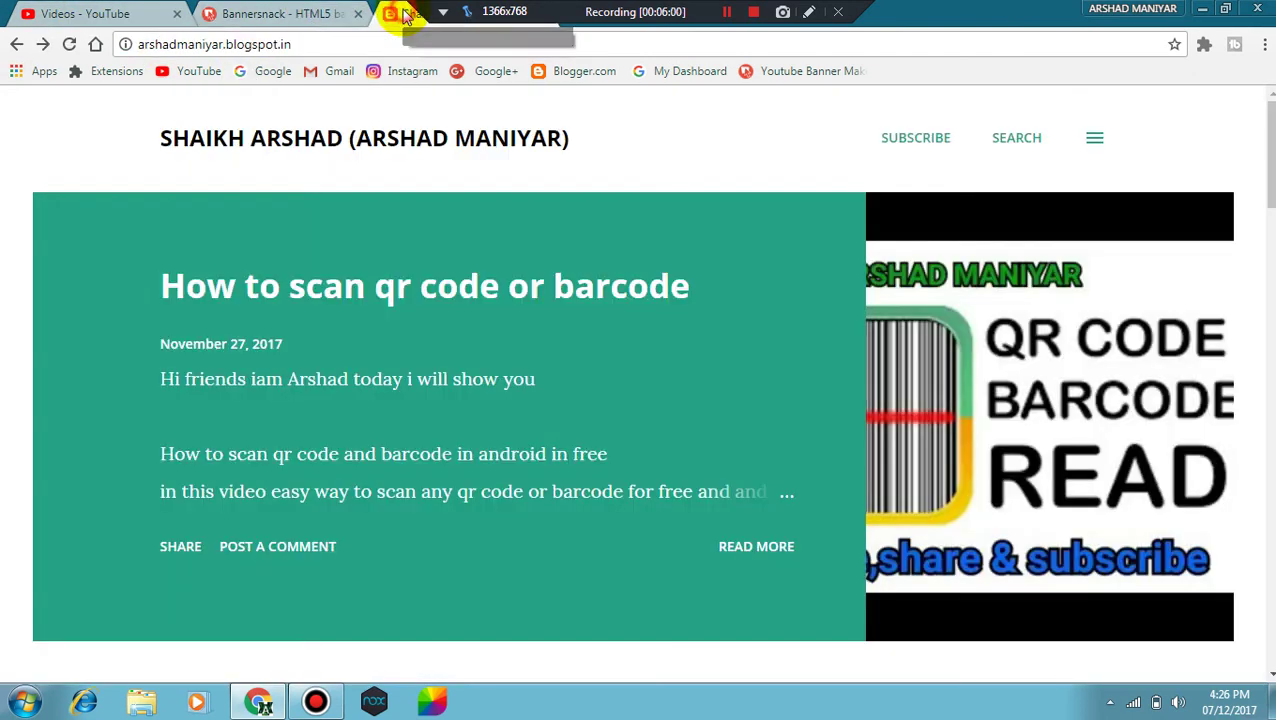